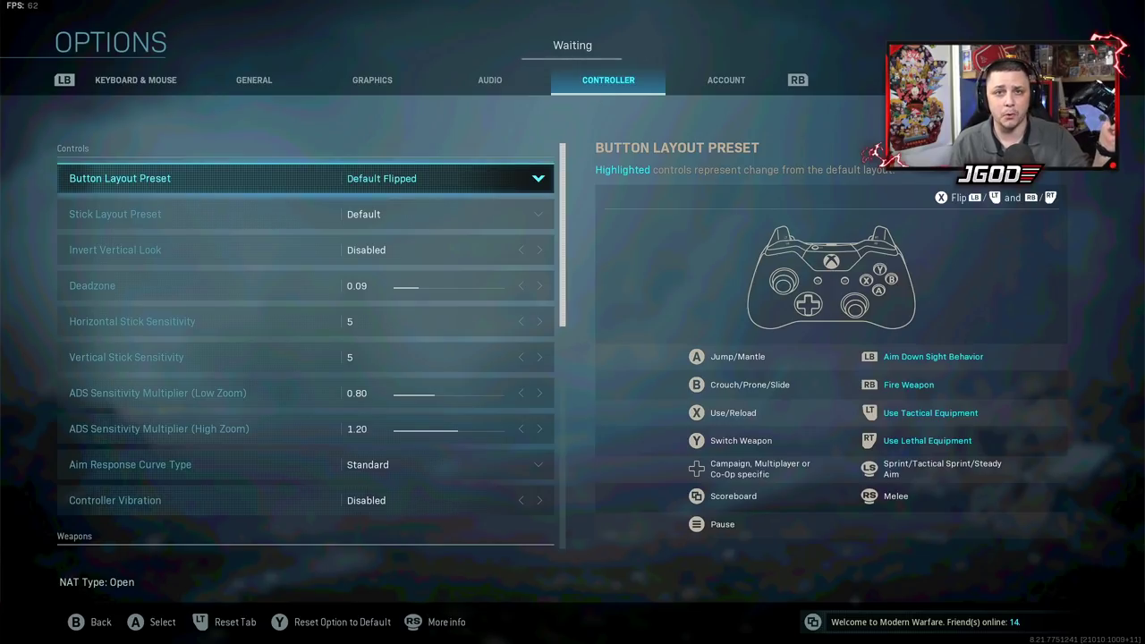
Review Stick Layout Preset, Deadzone 0.09 and horizontal/vertical stick sensitivity 5/5.
{"action": "key", "text": "Down"}
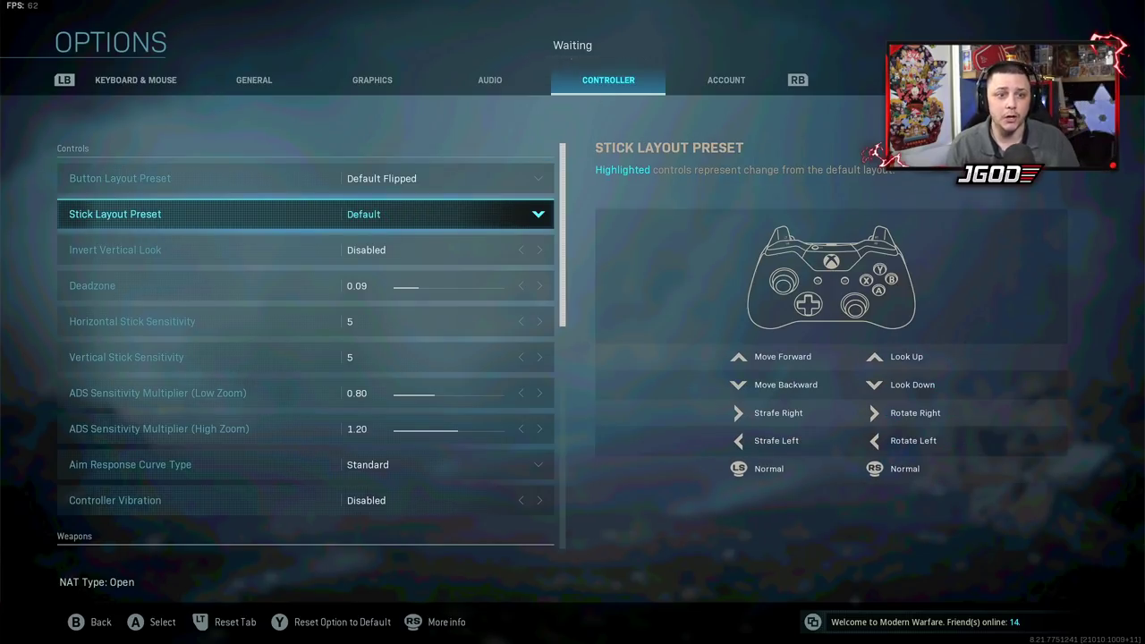
{"action": "key", "text": "Down"}
{"action": "key", "text": "Down"}
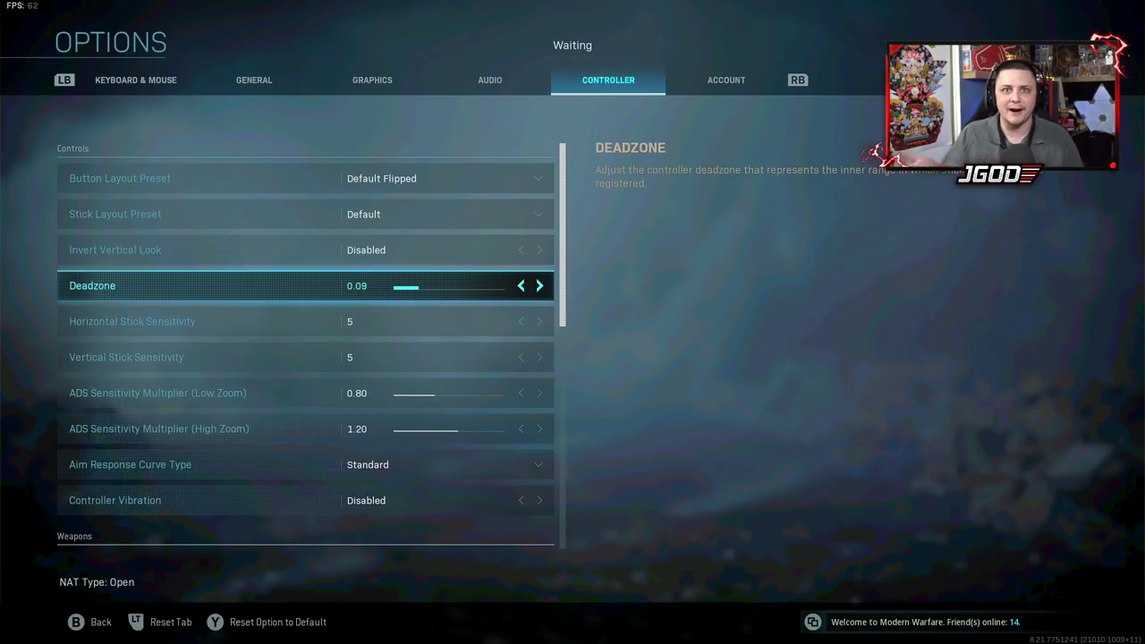
{"action": "left_click", "coordinate": [132, 321]}
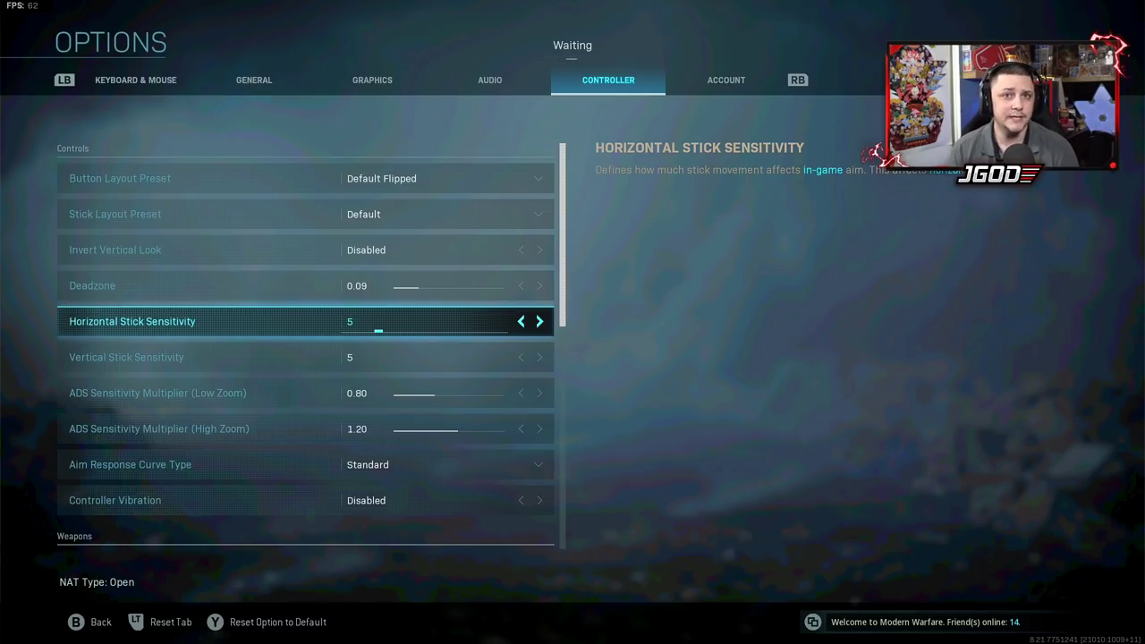
{"action": "left_click", "coordinate": [126, 357]}
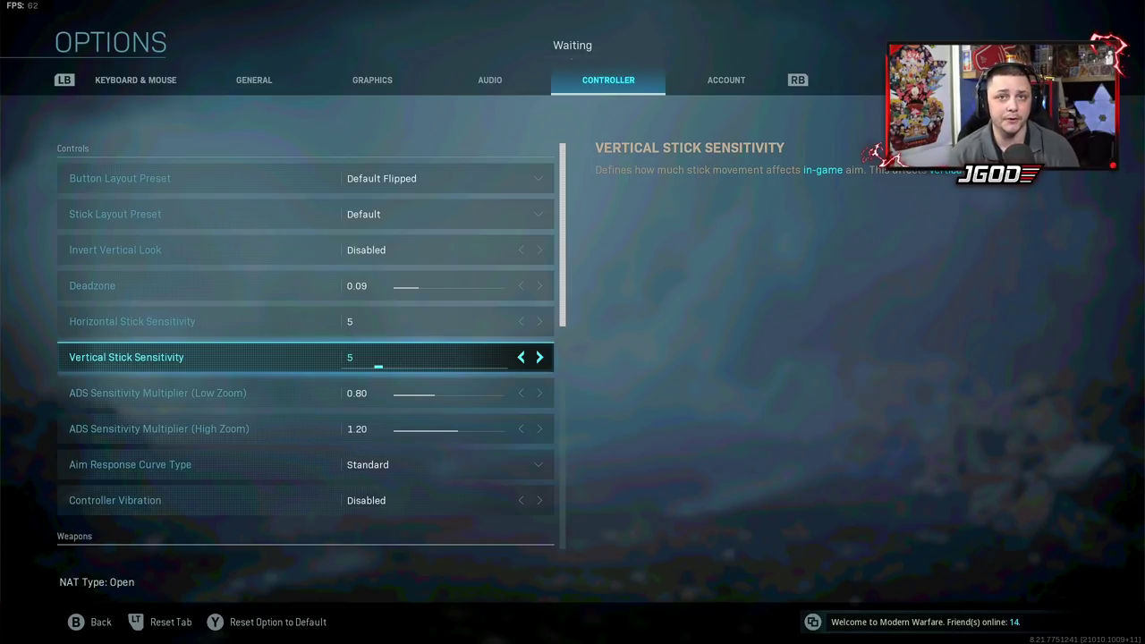
Check ADS multipliers 0.80/1.20, Aim Response Curve Type and disabled Controller Vibration.
{"action": "key", "text": "Down"}
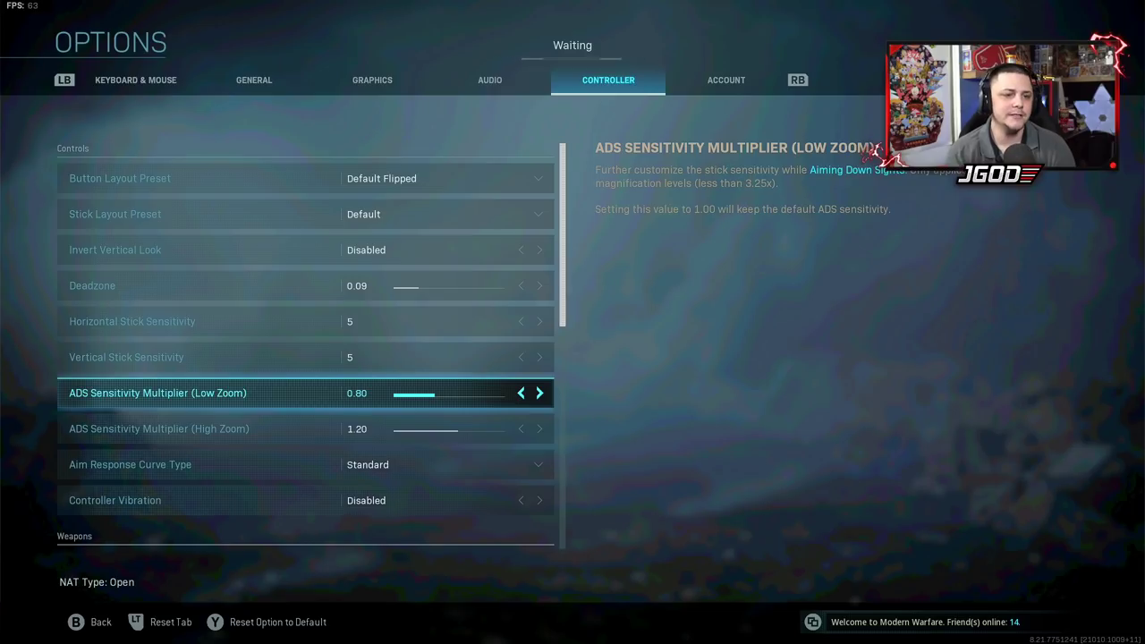
{"action": "key", "text": "Down"}
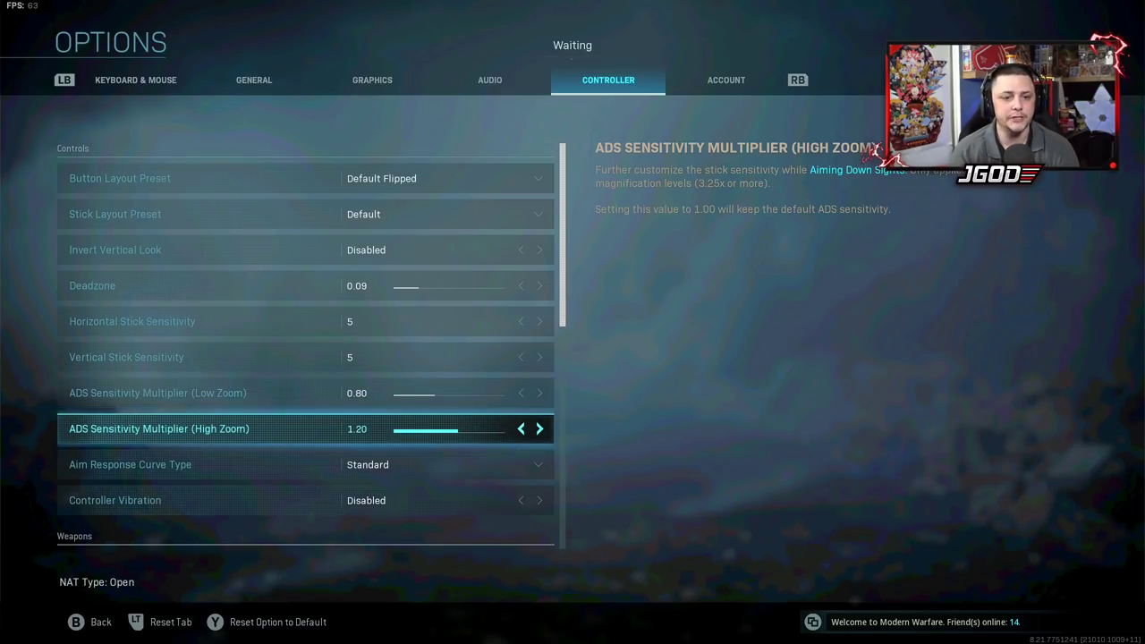
{"action": "key", "text": "Down"}
{"action": "key", "text": "Down"}
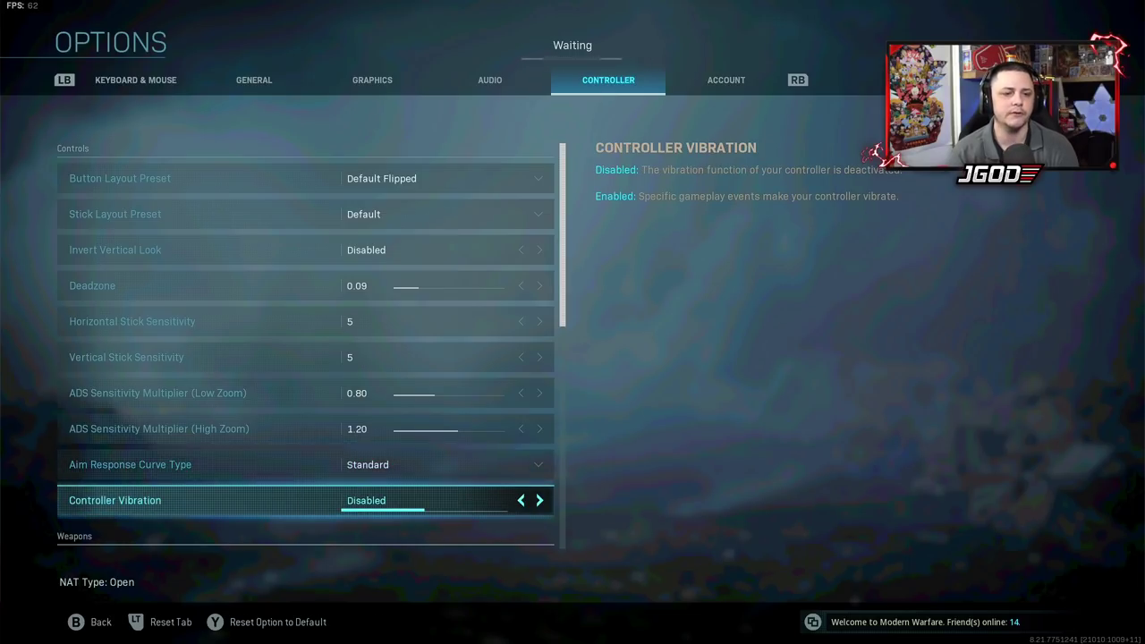
{"action": "key", "text": "Down"}
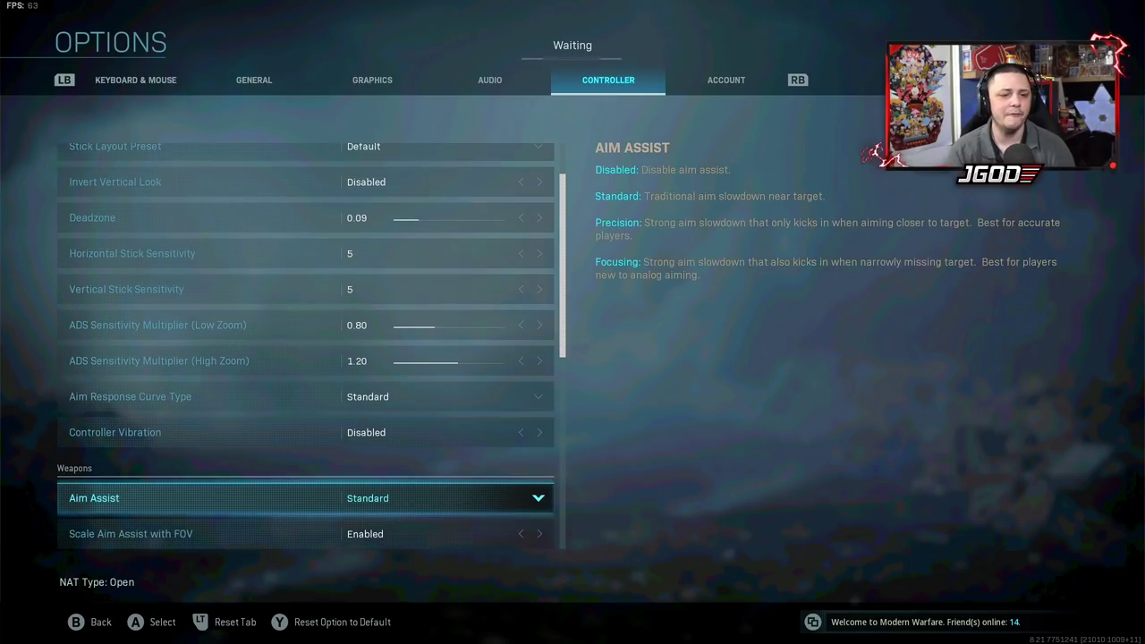
{"action": "key", "text": "Return"}
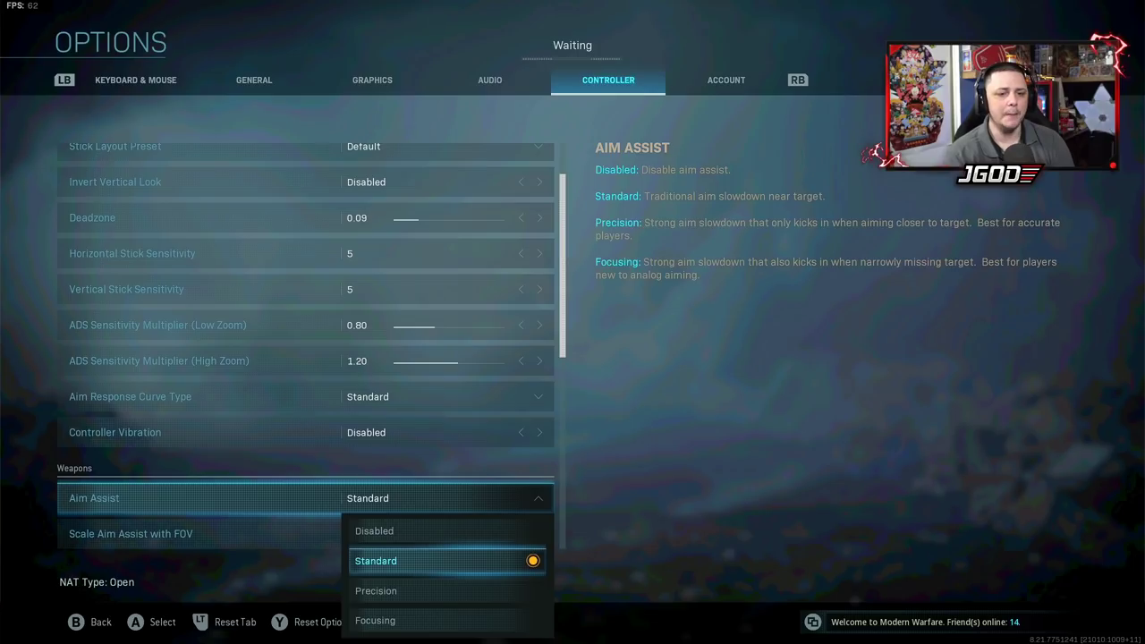
{"action": "key", "text": "Down"}
{"action": "key", "text": "Down"}
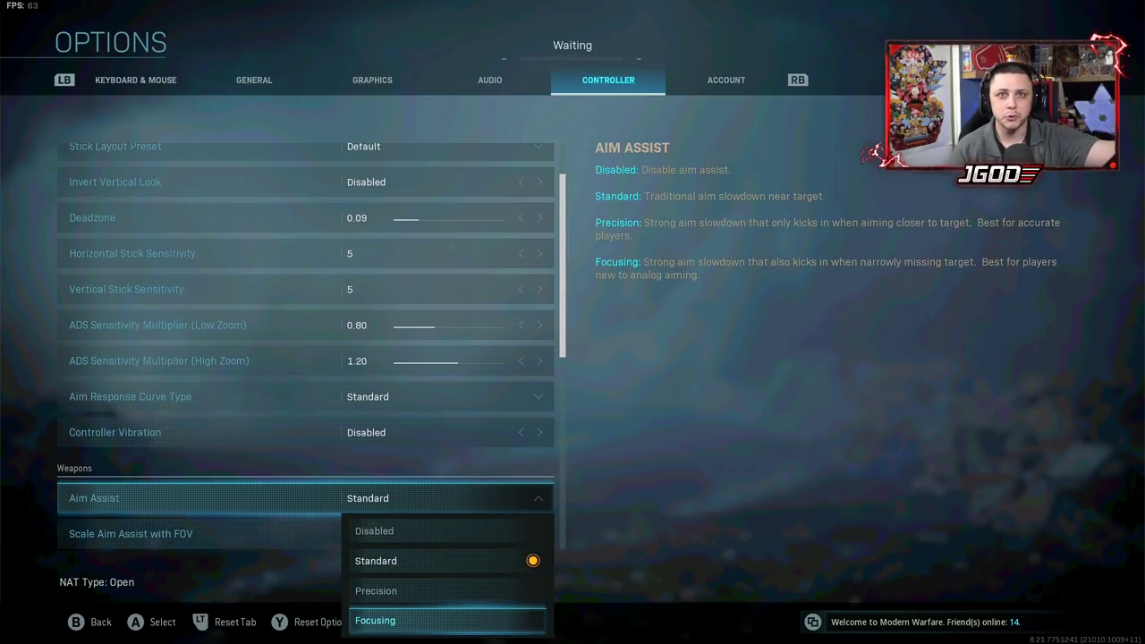
{"action": "key", "text": "Up"}
{"action": "key", "text": "Up"}
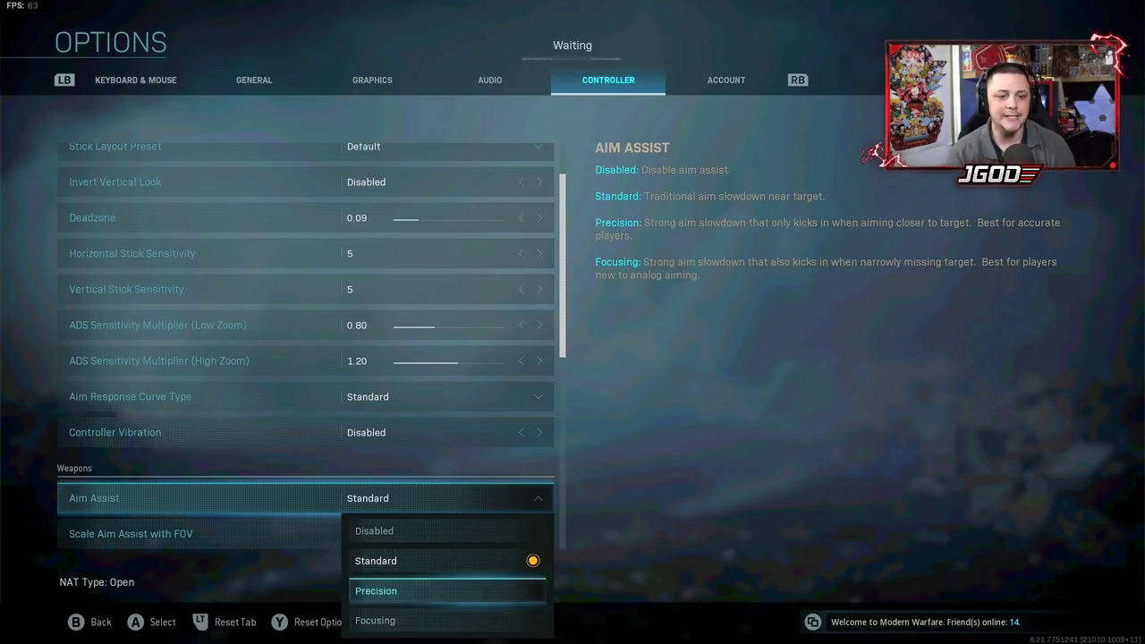
{"action": "key", "text": "Down"}
{"action": "key", "text": "Down"}
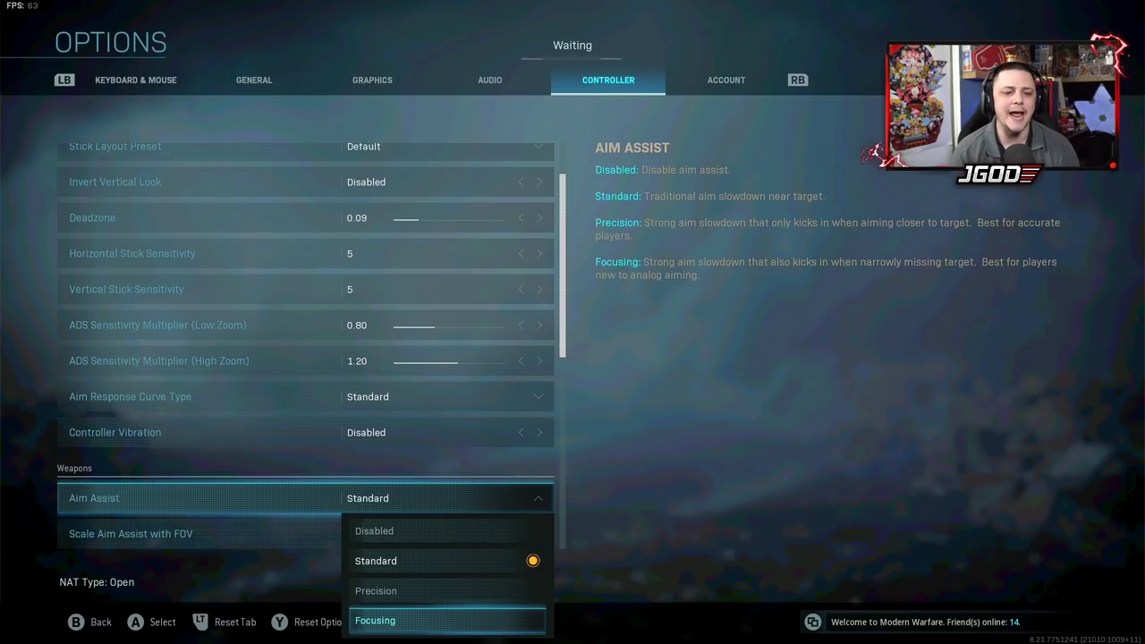
{"action": "key", "text": "Escape"}
{"action": "key", "text": "Down"}
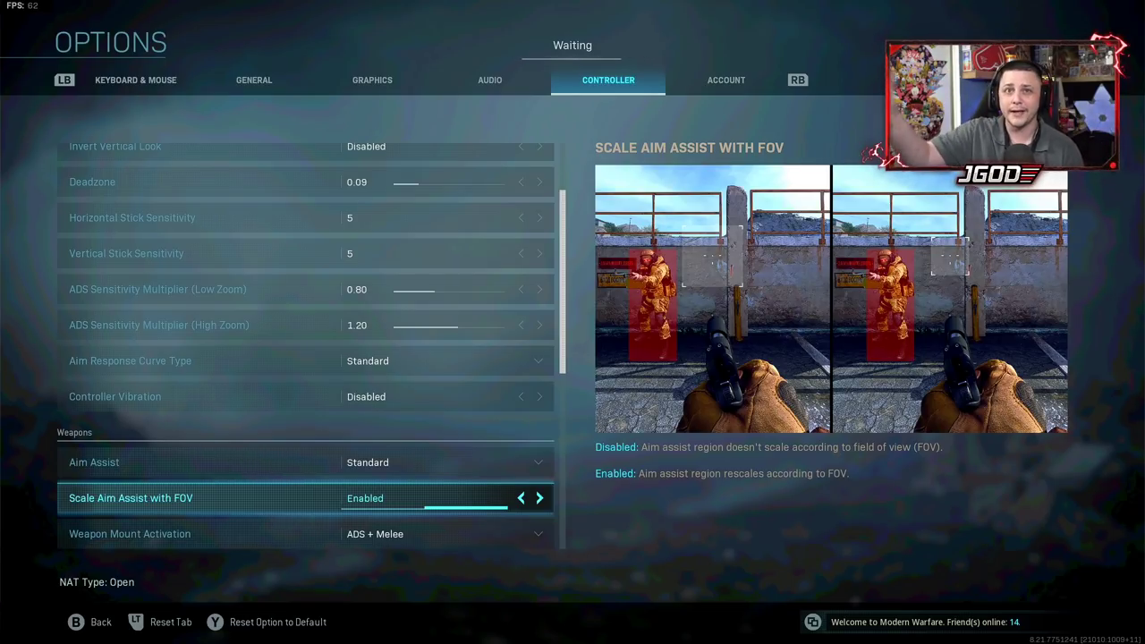
{"action": "key", "text": "Down"}
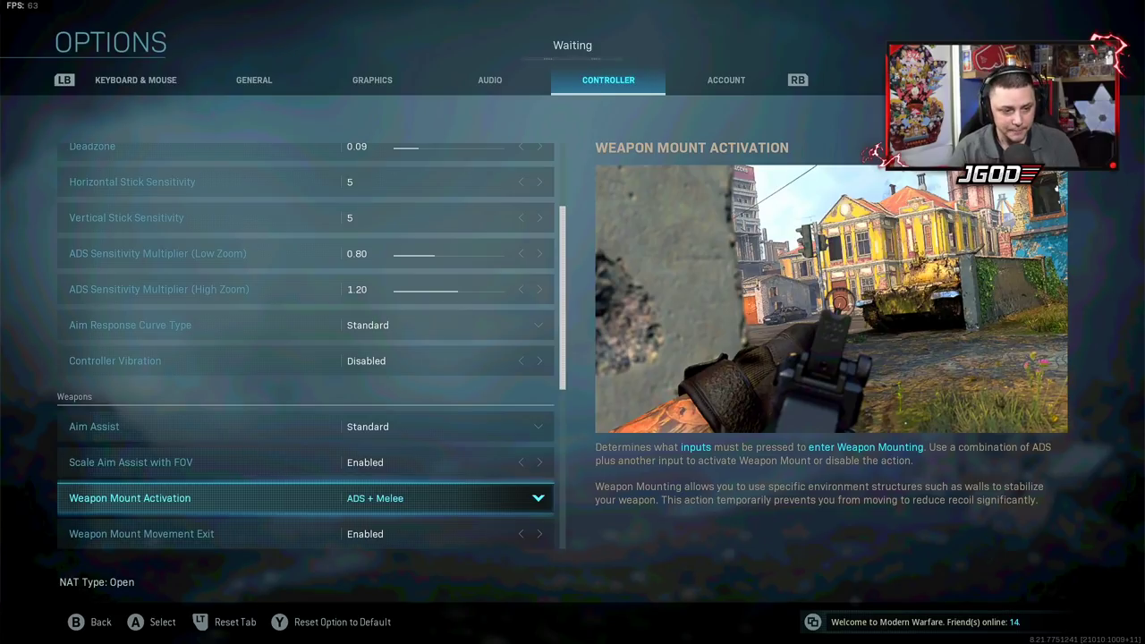
{"action": "key", "text": "Down"}
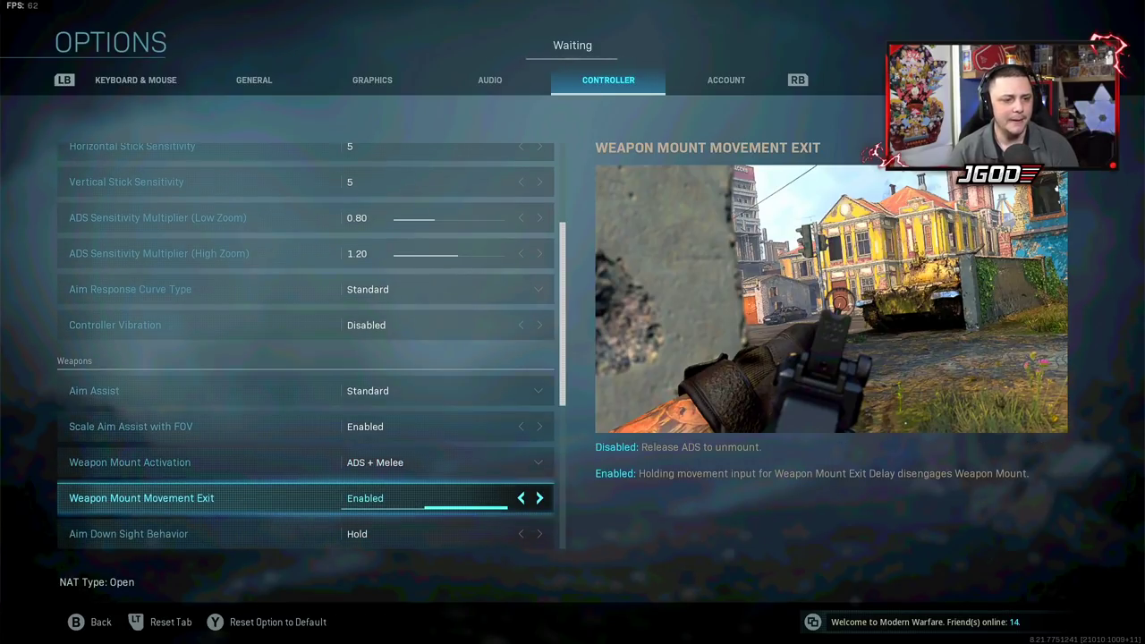
{"action": "key", "text": "Down"}
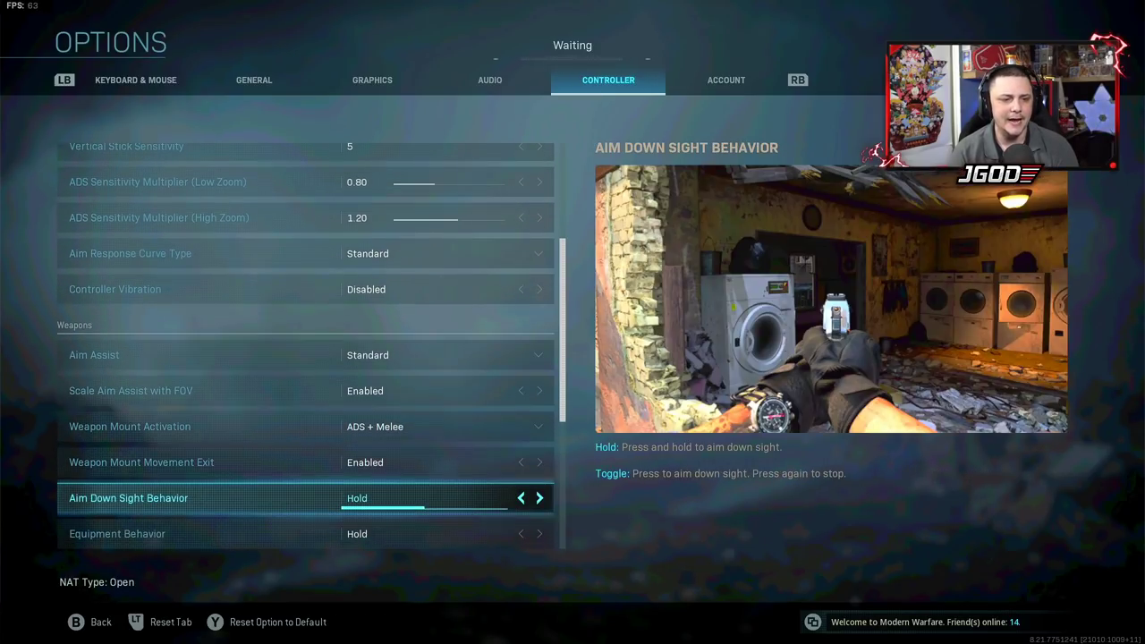
{"action": "key", "text": "Down"}
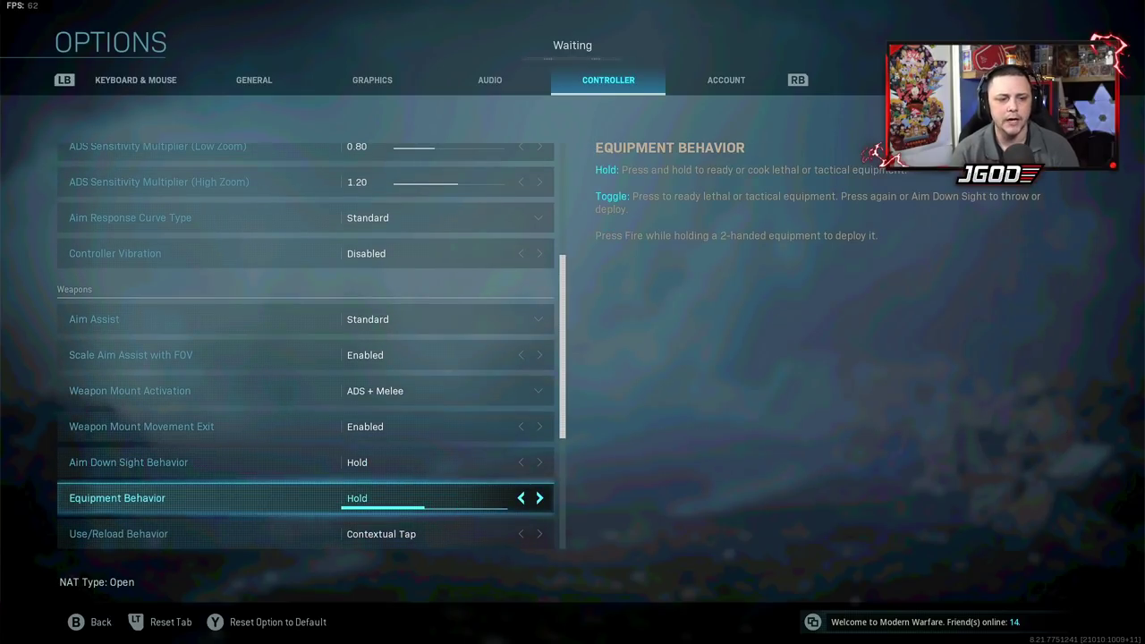
{"action": "key", "text": "Down"}
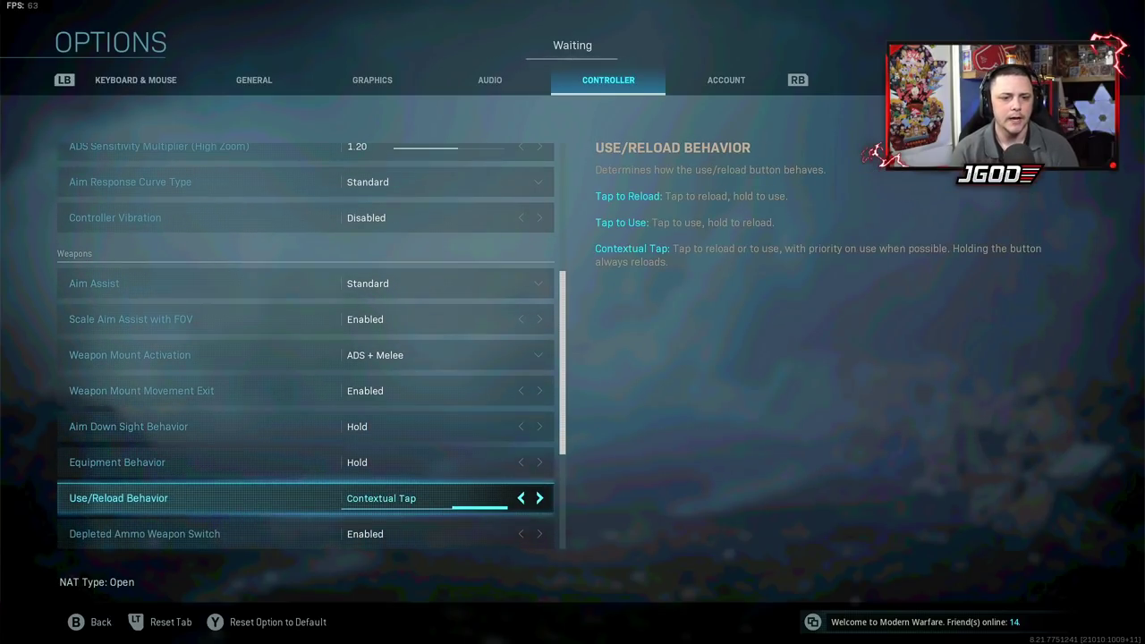
{"action": "key", "text": "Up"}
{"action": "key", "text": "Right"}
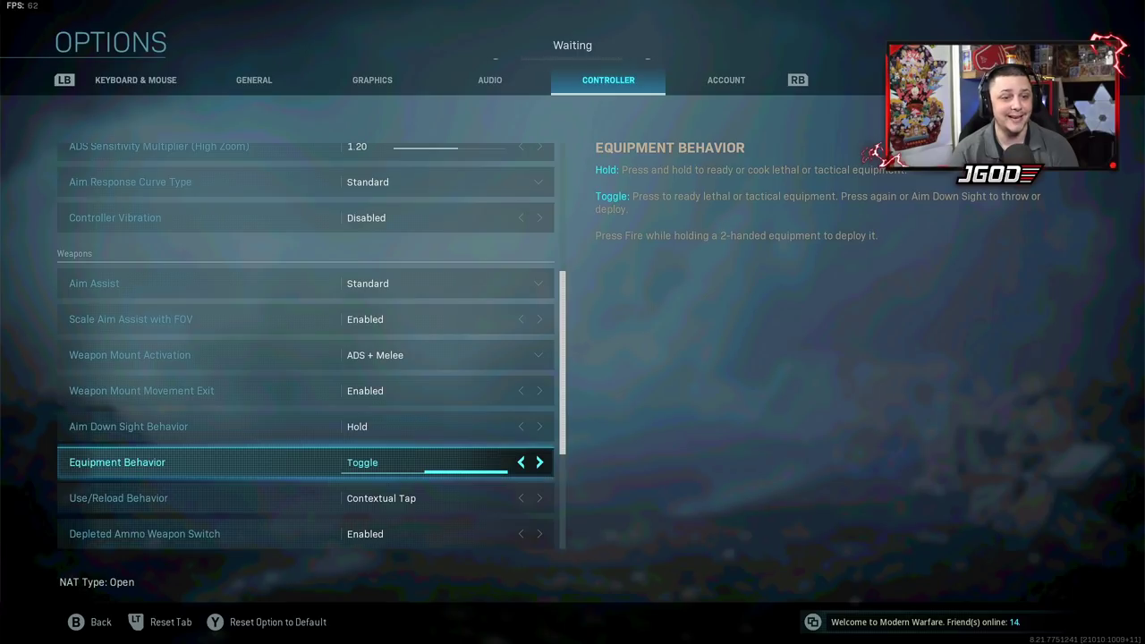
{"action": "key", "text": "Left"}
{"action": "key", "text": "Down"}
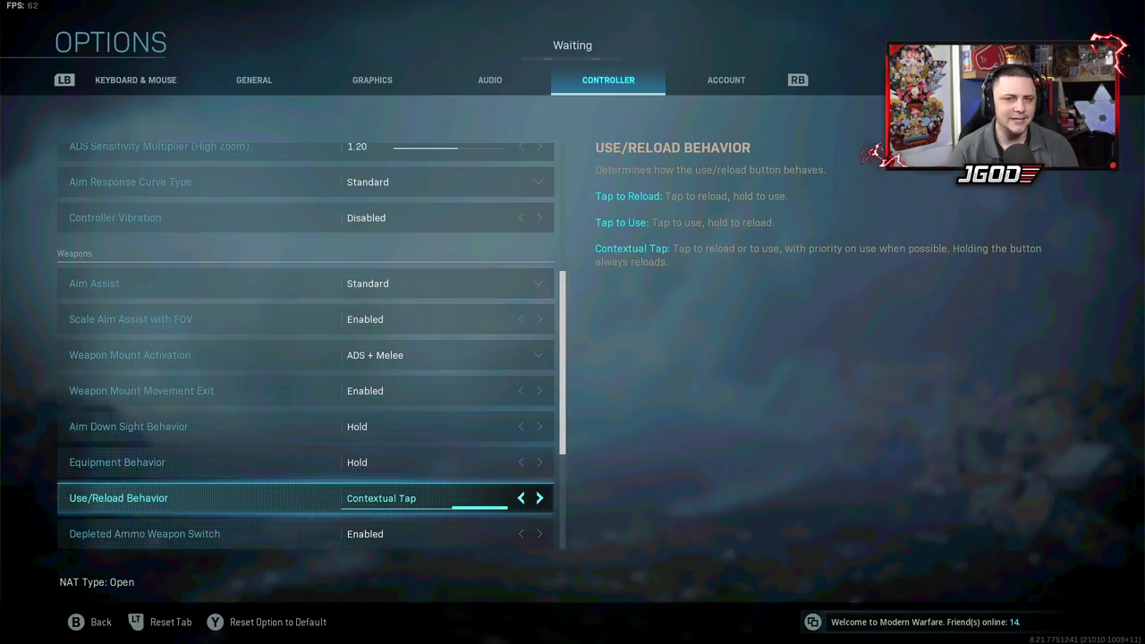
{"action": "key", "text": "Right"}
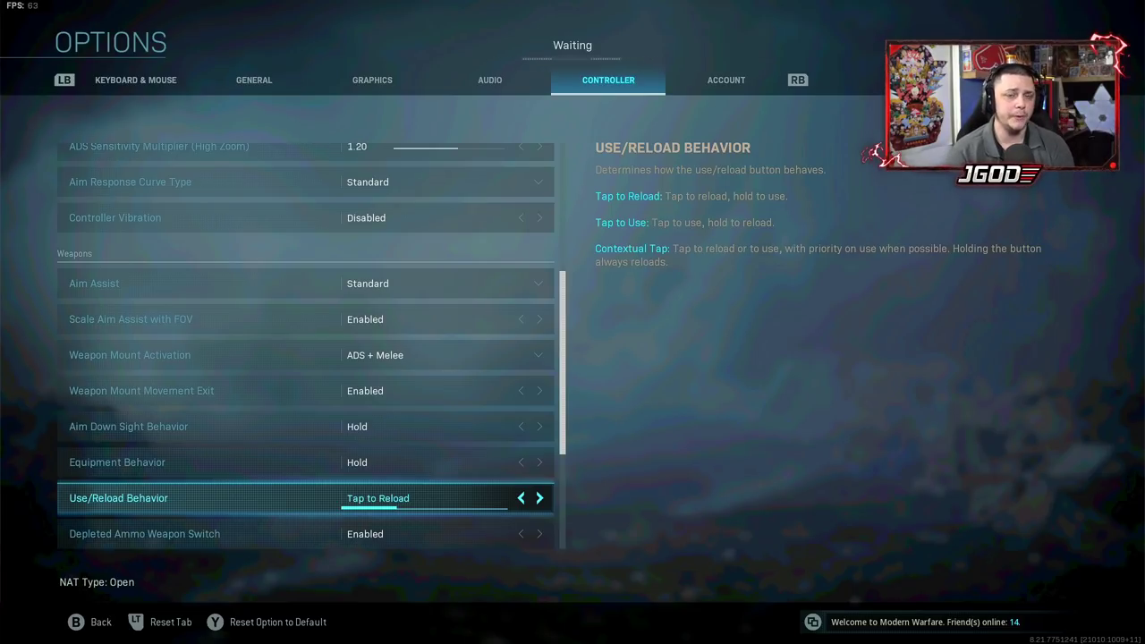
{"action": "key", "text": "Right"}
{"action": "key", "text": "Right"}
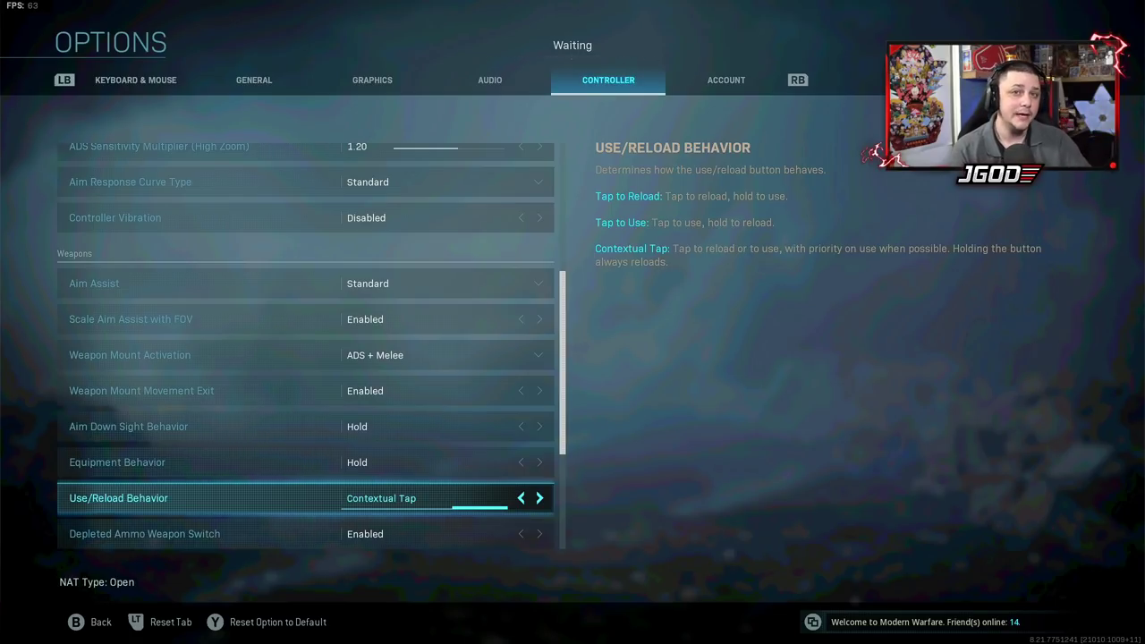
{"action": "key", "text": "Down"}
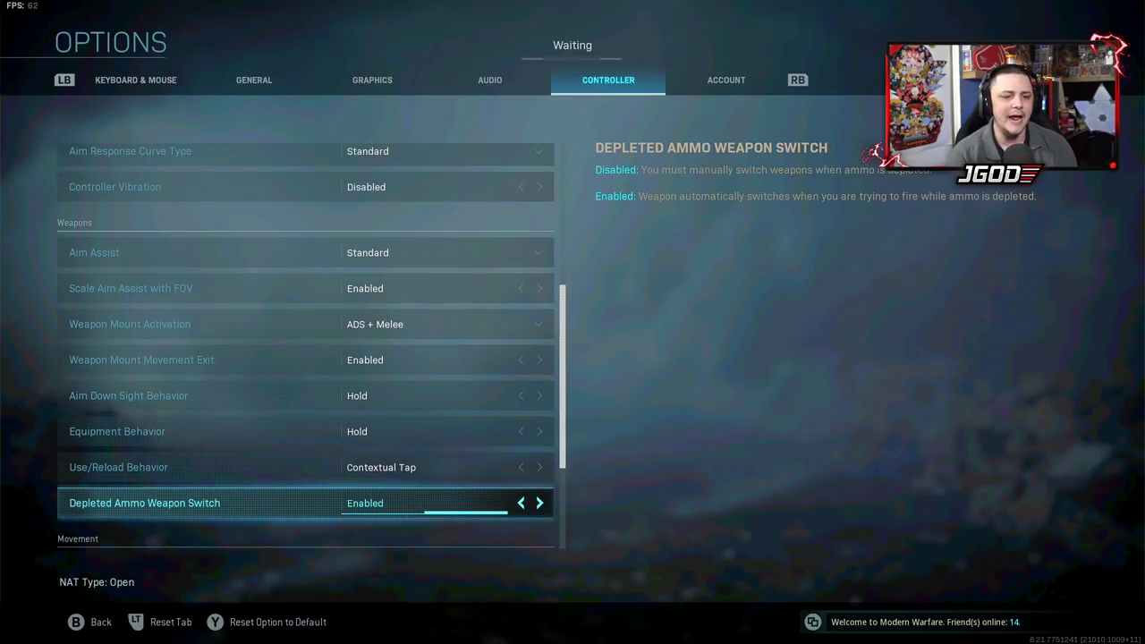
{"action": "key", "text": "Down"}
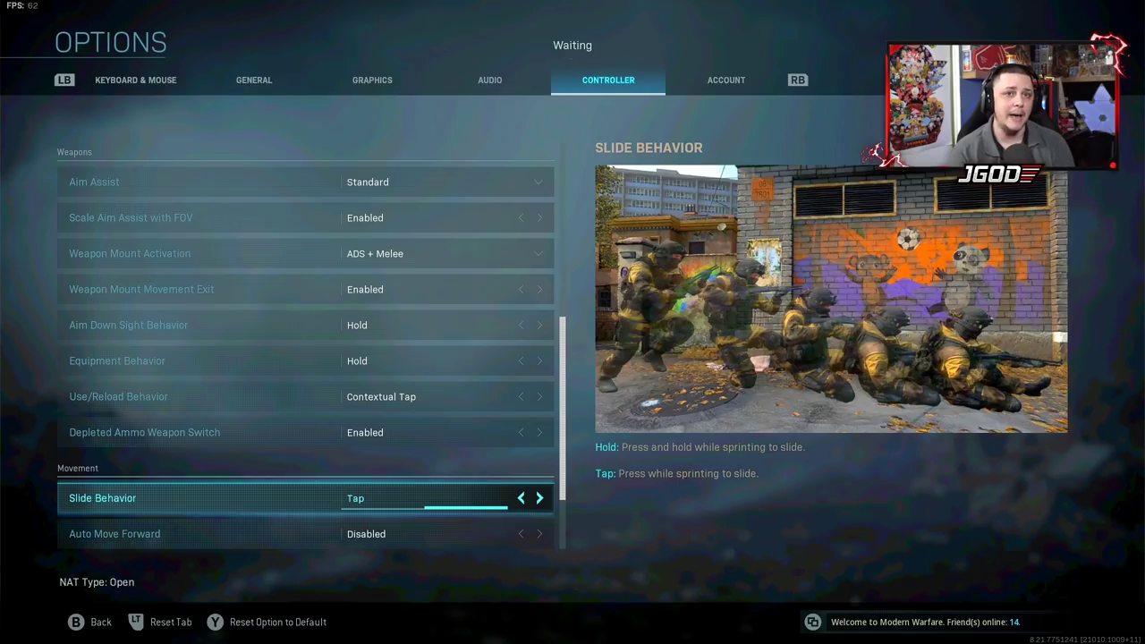
Leave Slide Behavior on Tap and set Automatic Sprint to Disabled.
{"action": "key", "text": "Left"}
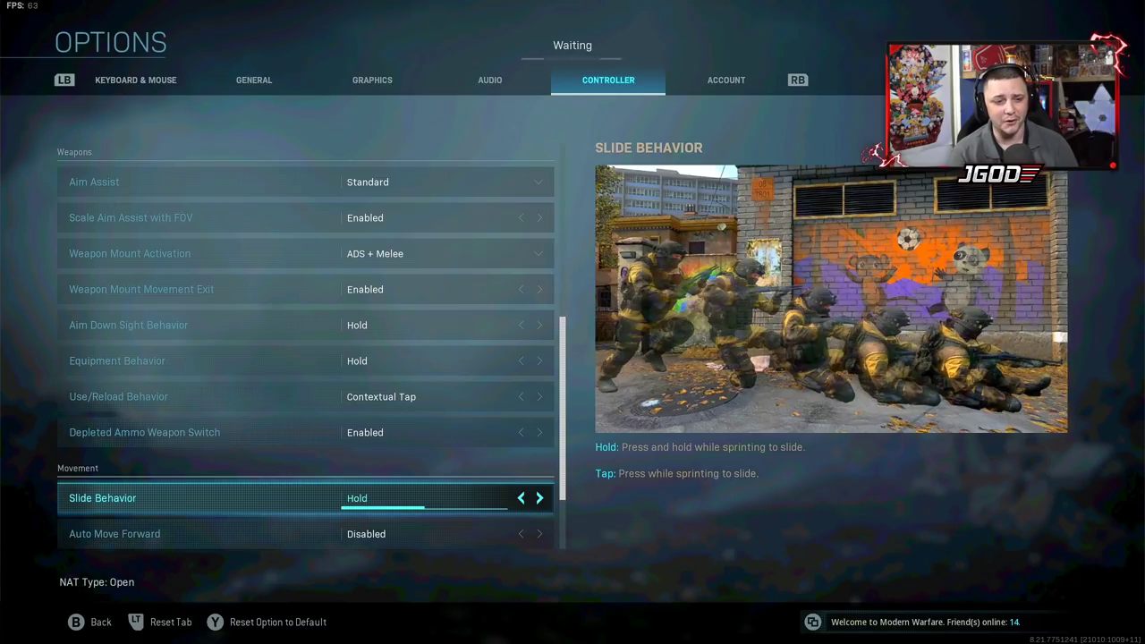
{"action": "key", "text": "Right"}
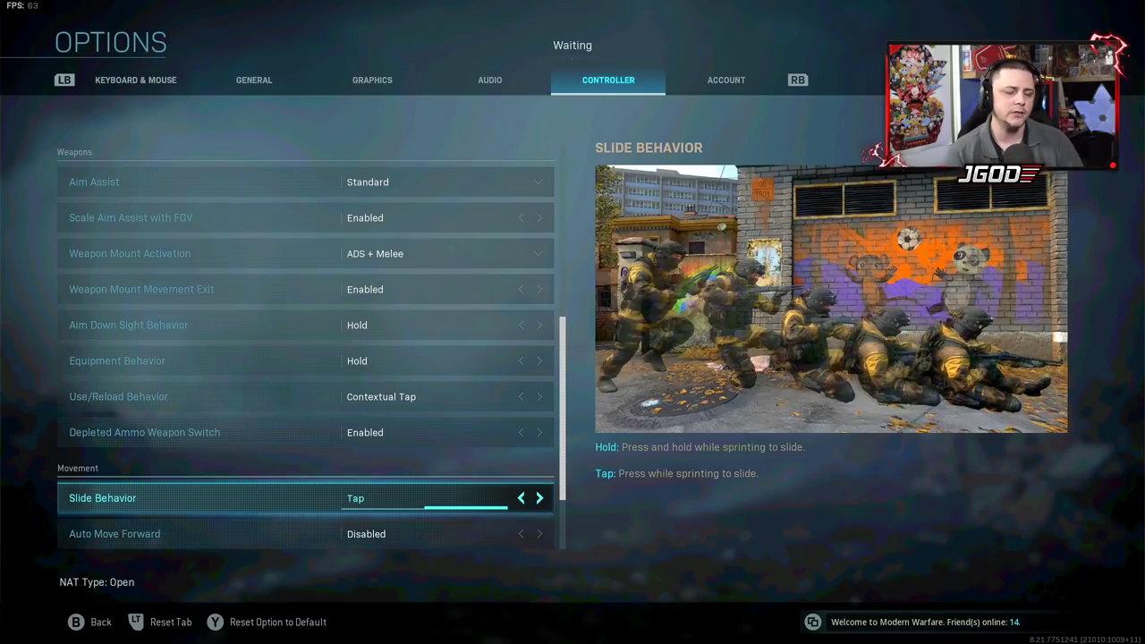
{"action": "key", "text": "Down"}
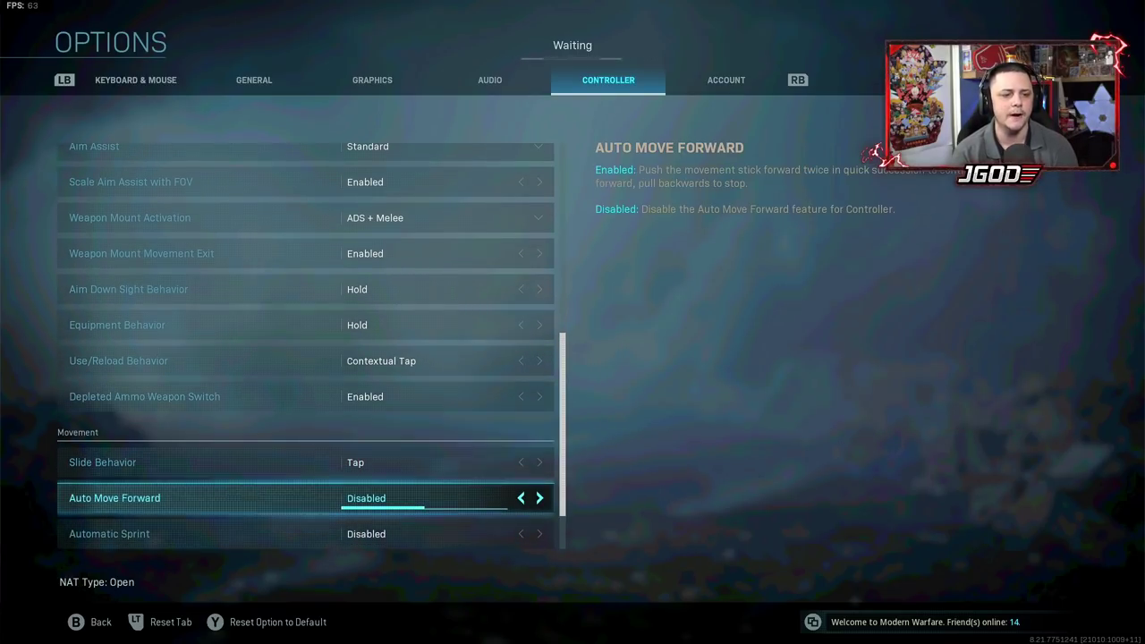
{"action": "key", "text": "Down"}
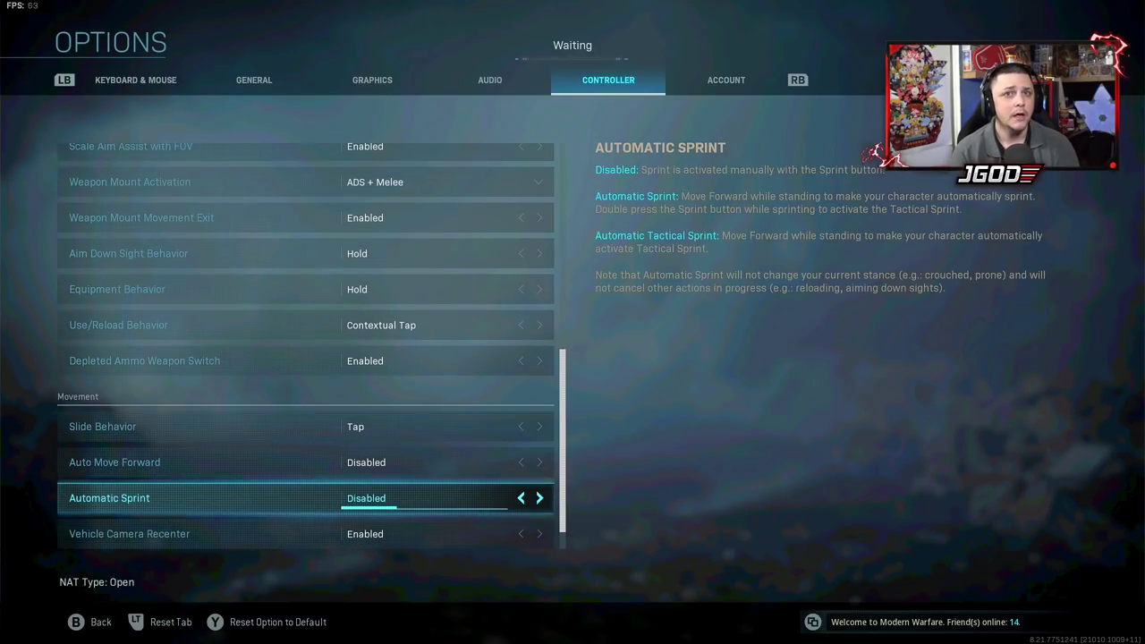
{"action": "key", "text": "Right"}
{"action": "key", "text": "Right"}
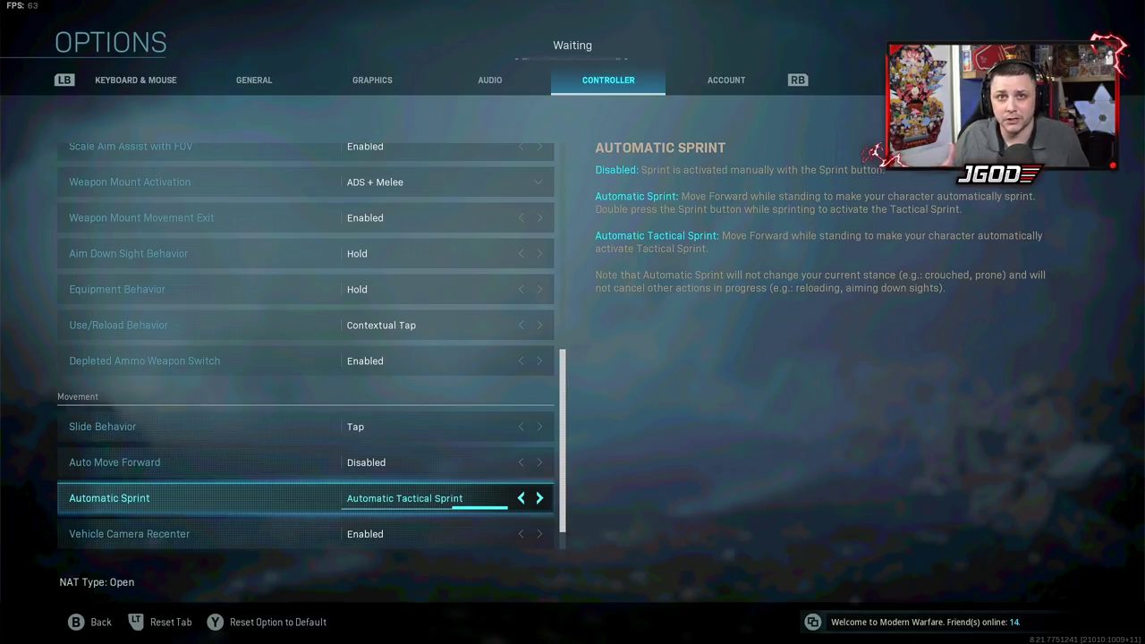
{"action": "key", "text": "Left"}
{"action": "key", "text": "Left"}
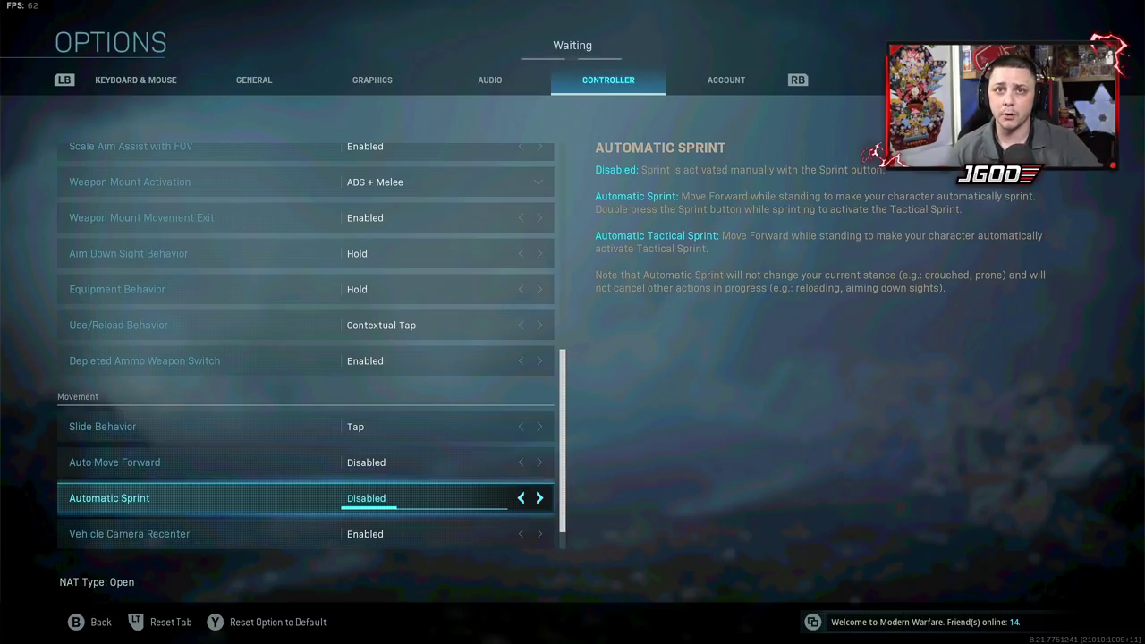
Disable Parachute Auto-Deploy and move on to the Graphics tab.
{"action": "left_click", "coordinate": [130, 533]}
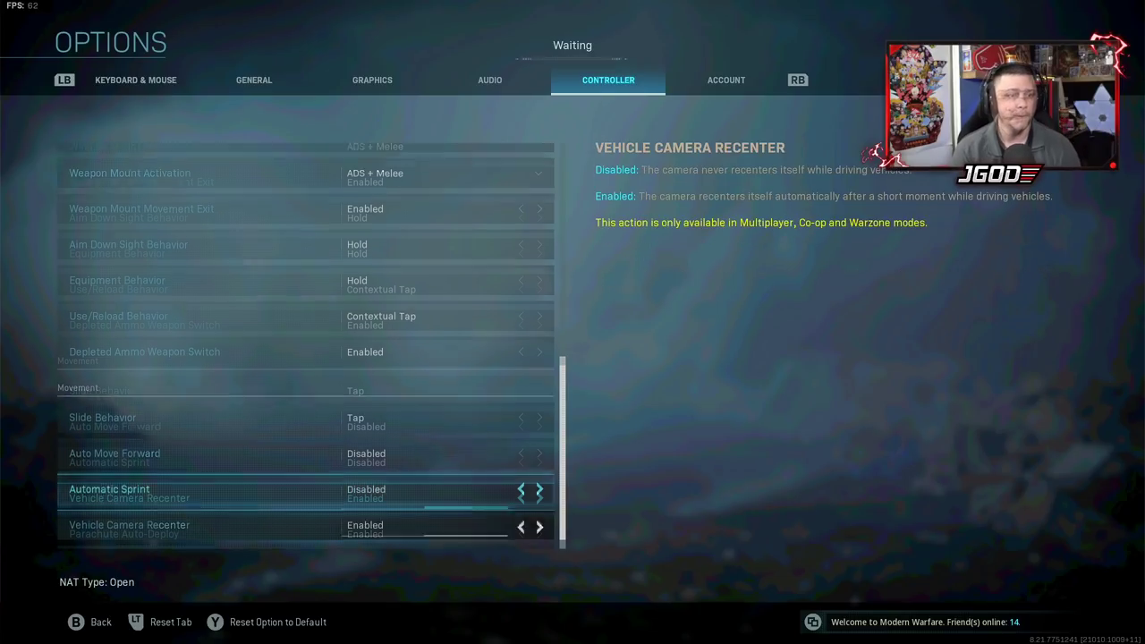
{"action": "left_click", "coordinate": [124, 534]}
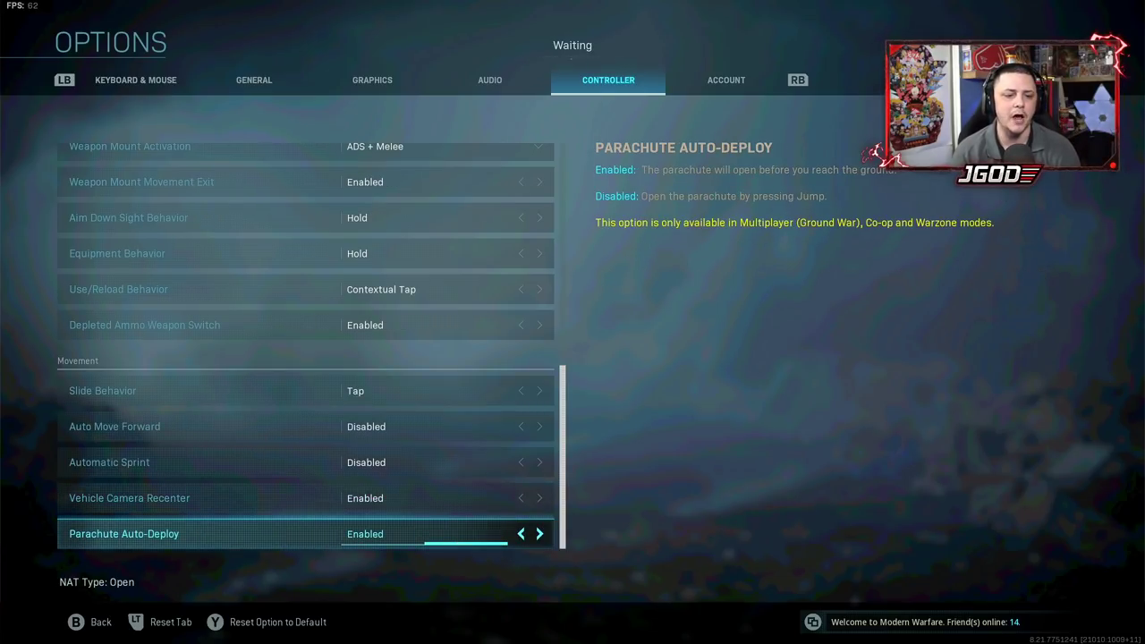
{"action": "key", "text": "Right"}
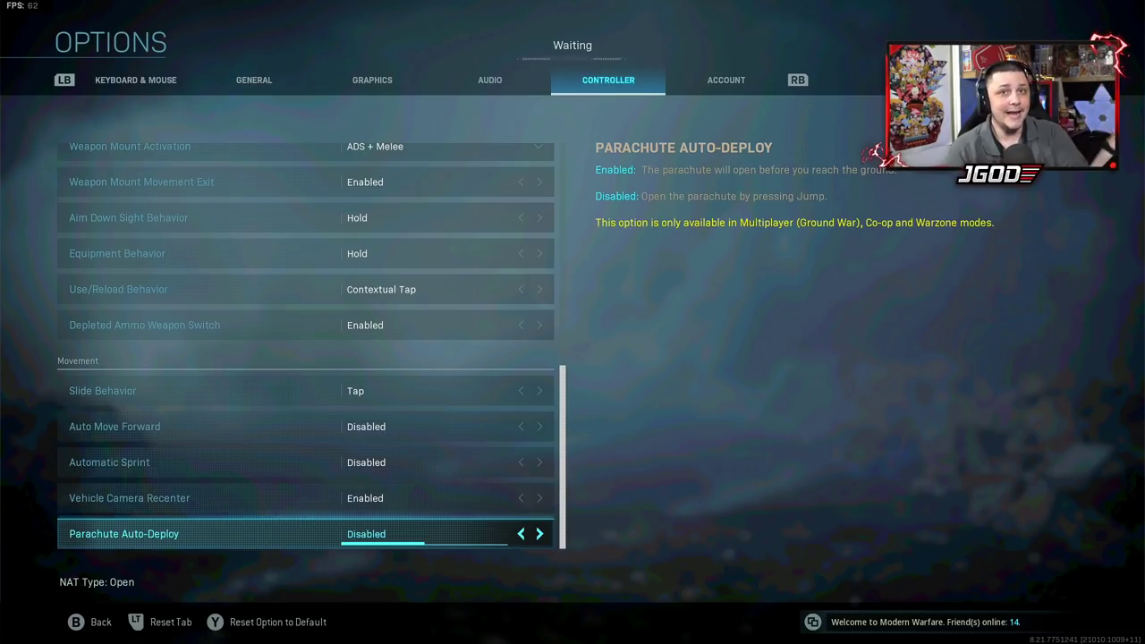
{"action": "key", "text": "q"}
{"action": "key", "text": "q"}
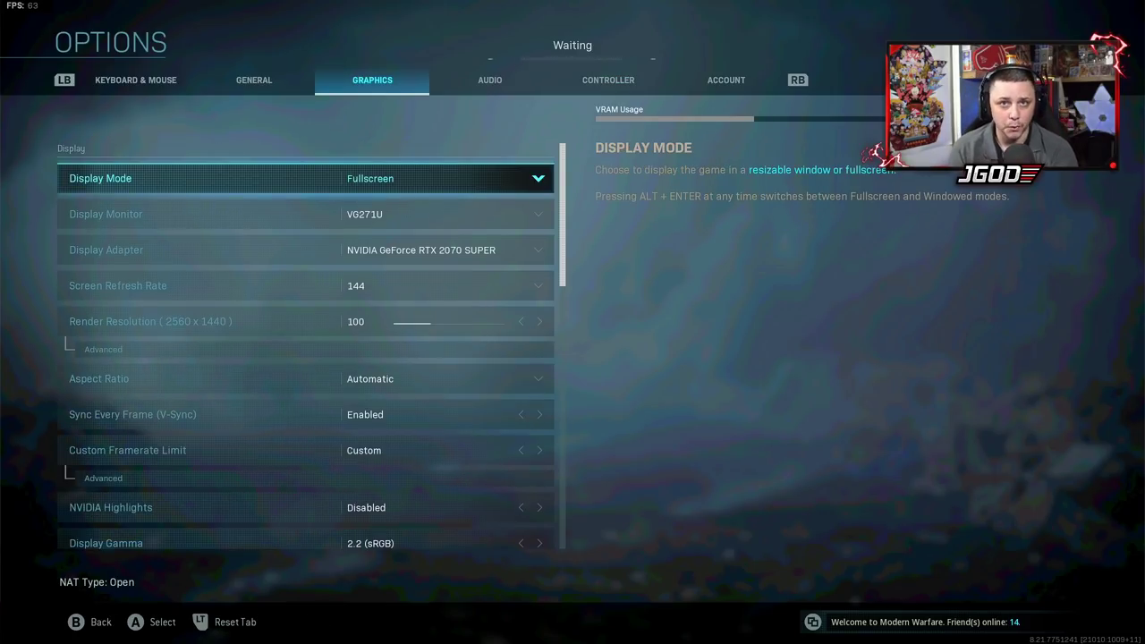
Review Display Monitor, Display Adapter, Screen Refresh Rate and Render Resolution.
{"action": "key", "text": "Down"}
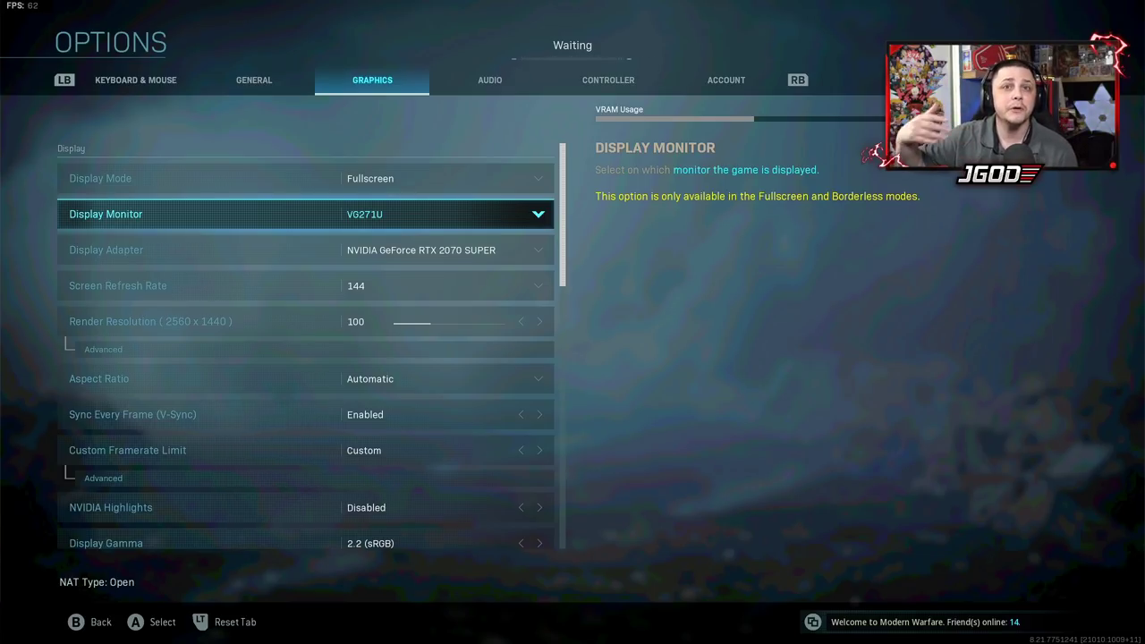
{"action": "left_click", "coordinate": [304, 250]}
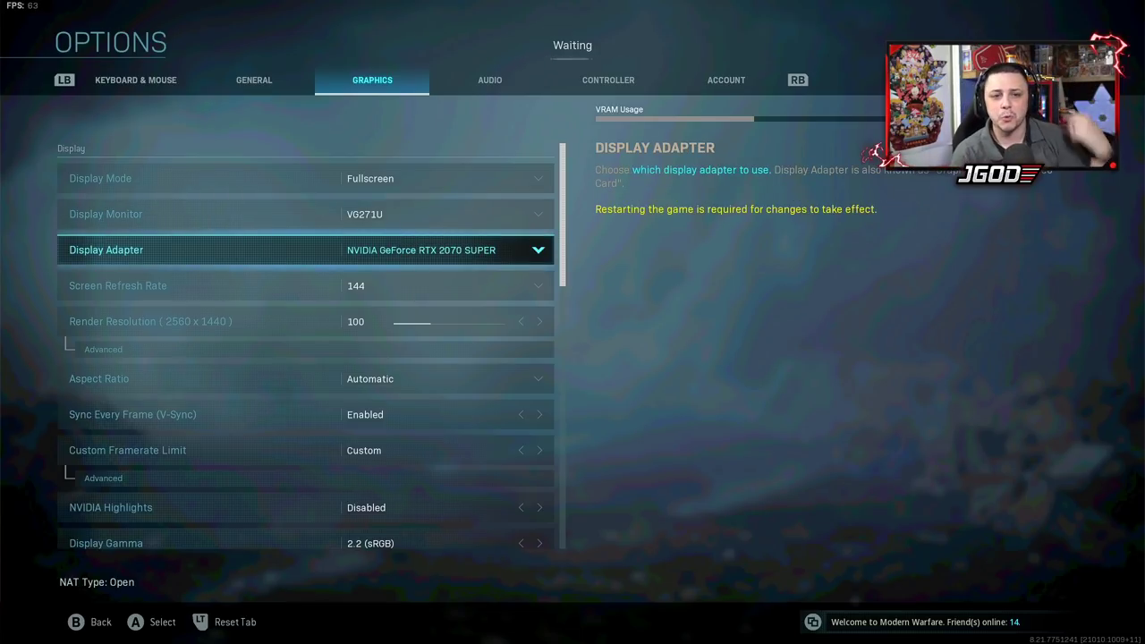
{"action": "left_click", "coordinate": [304, 285]}
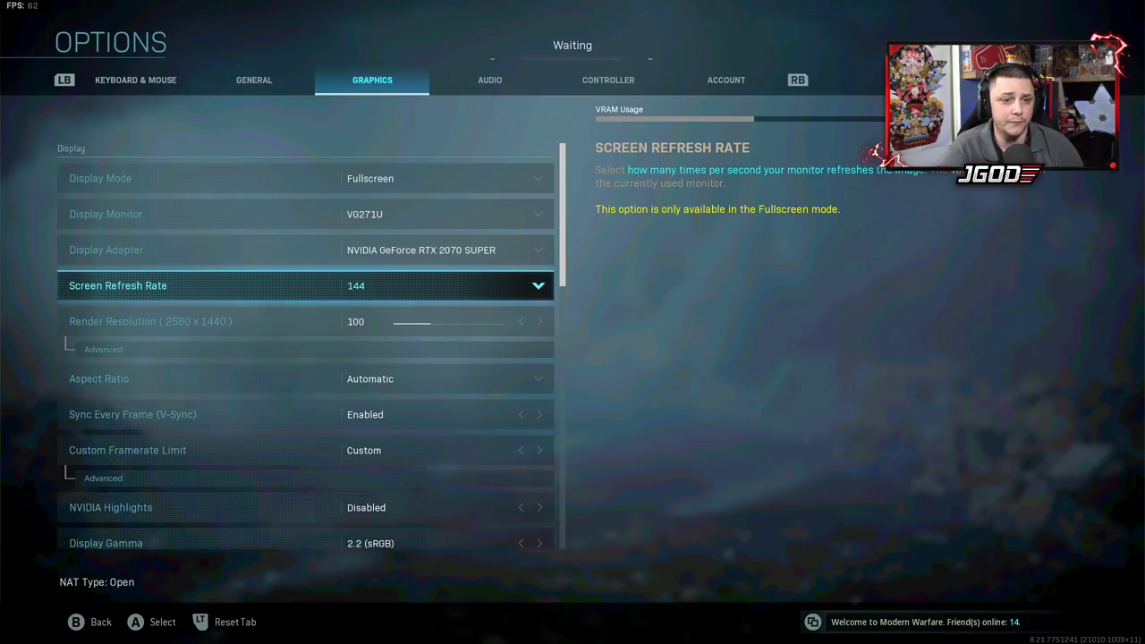
{"action": "left_click", "coordinate": [304, 321]}
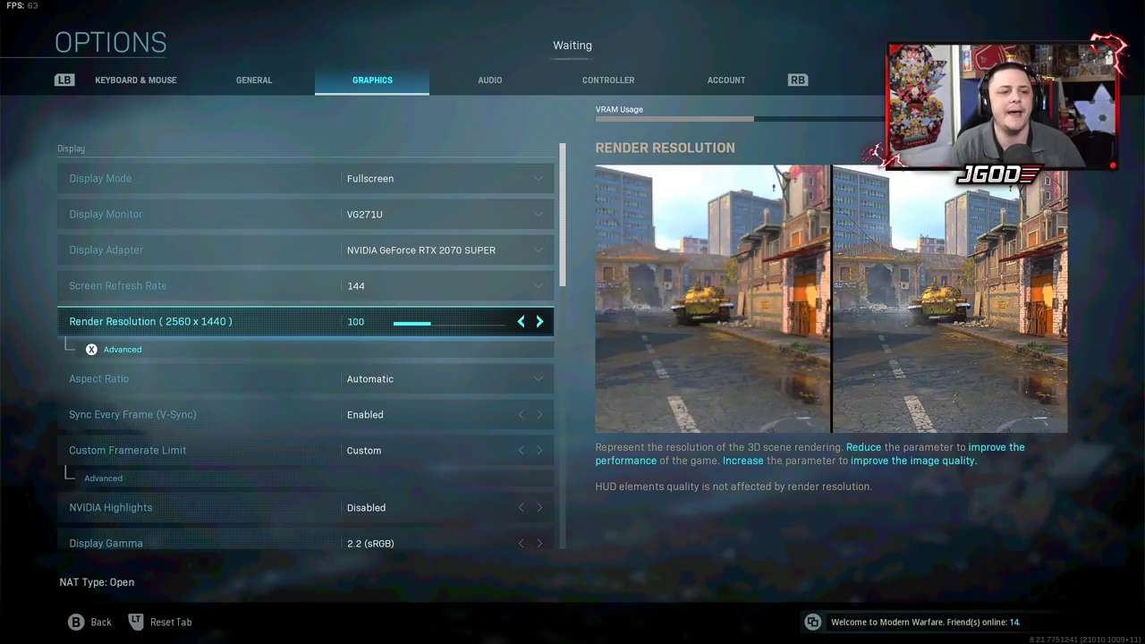
Expand and collapse Render Resolution's advanced options, then check Aspect Ratio and V-Sync Enabled.
{"action": "key", "text": "x"}
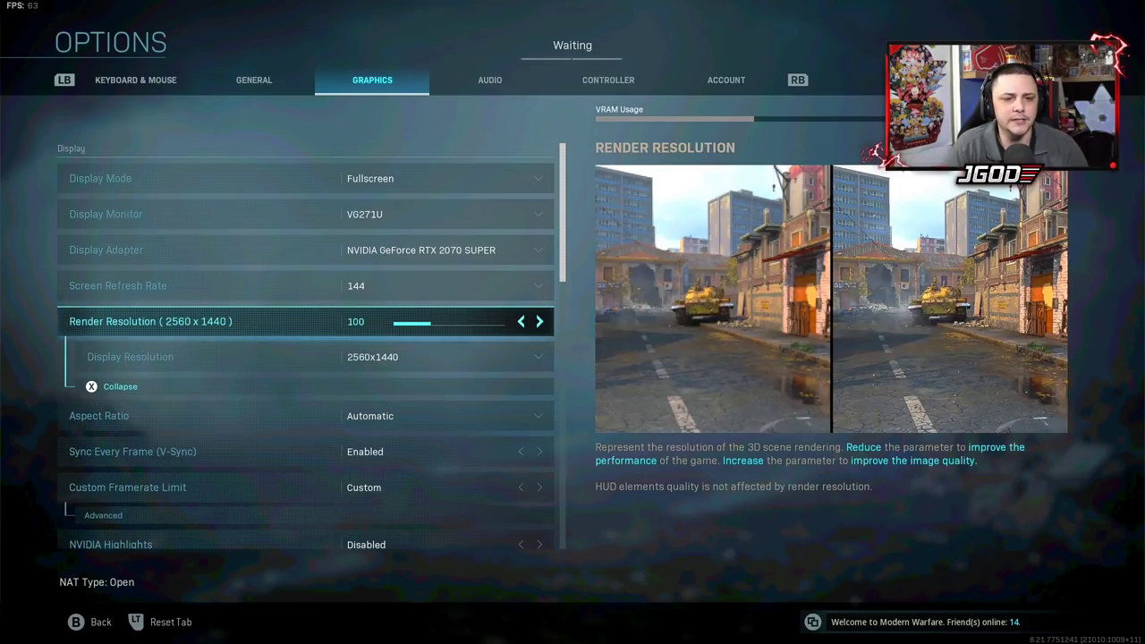
{"action": "key", "text": "Down"}
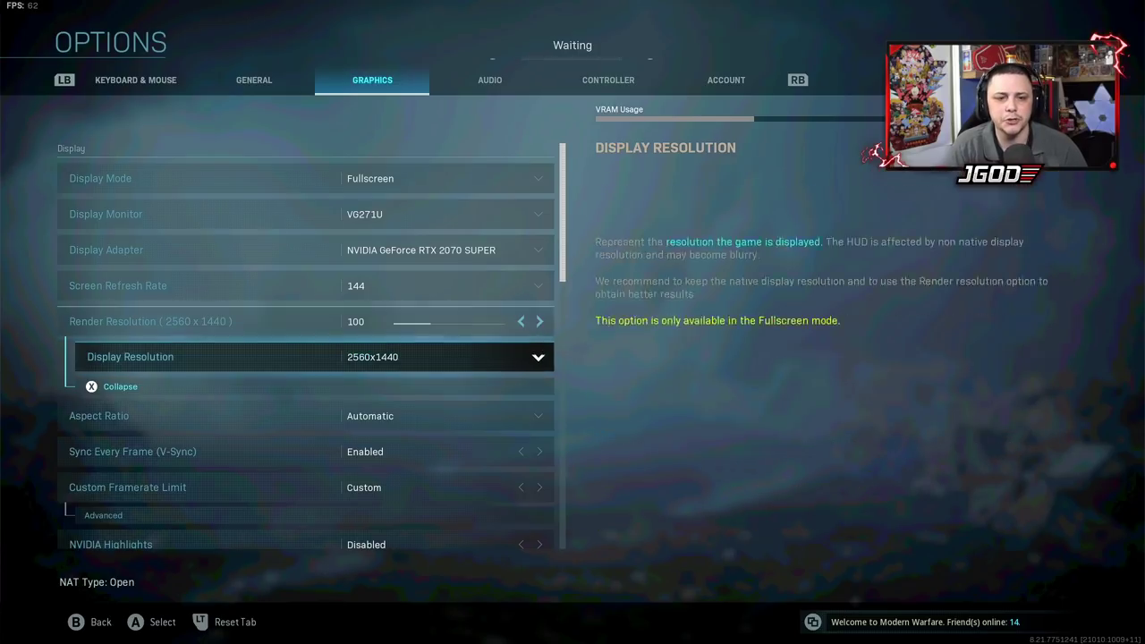
{"action": "key", "text": "Up"}
{"action": "key", "text": "x"}
{"action": "key", "text": "Down"}
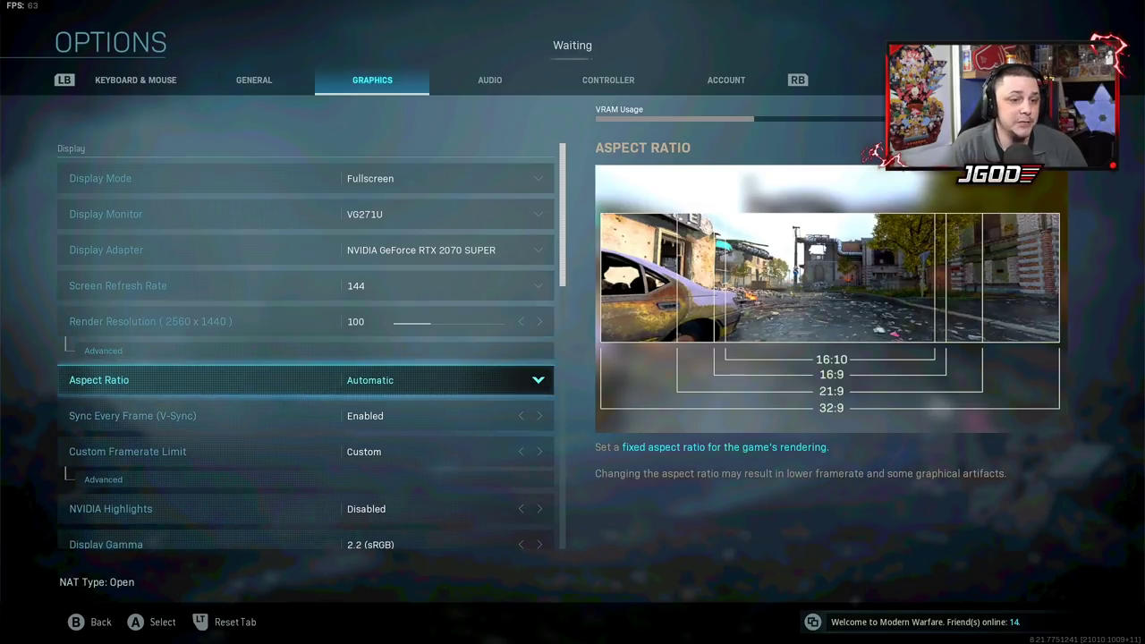
{"action": "key", "text": "Down"}
Expand Custom Framerate Limit (300/60/60) and review Display Gamma 2.2 (sRGB).
{"action": "key", "text": "Down"}
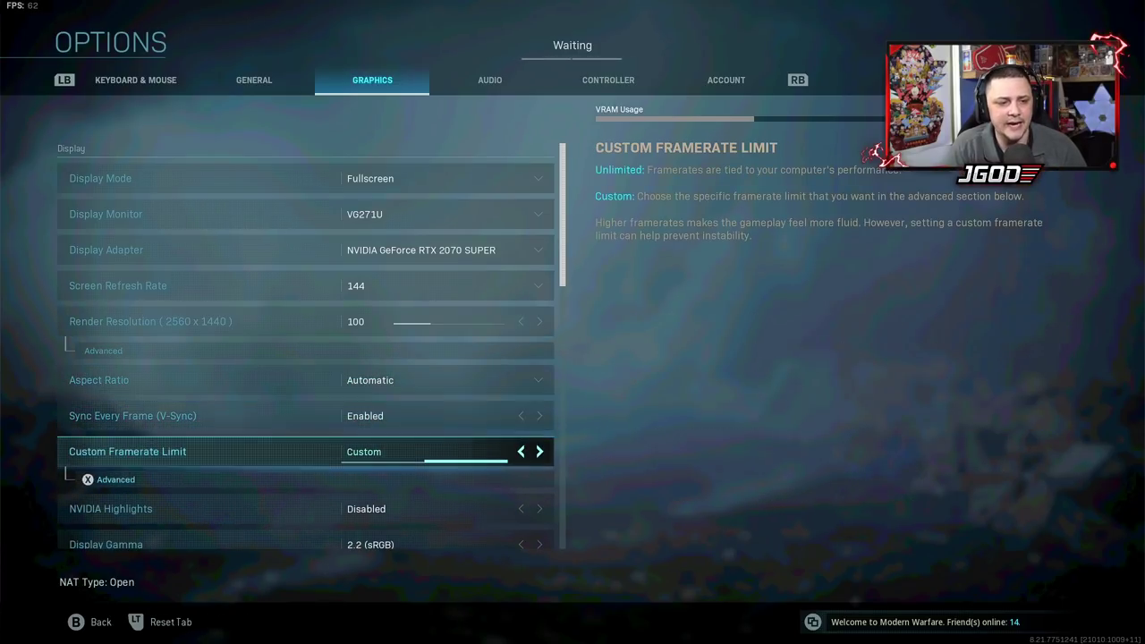
{"action": "key", "text": "x"}
{"action": "key", "text": "Down"}
{"action": "key", "text": "Down"}
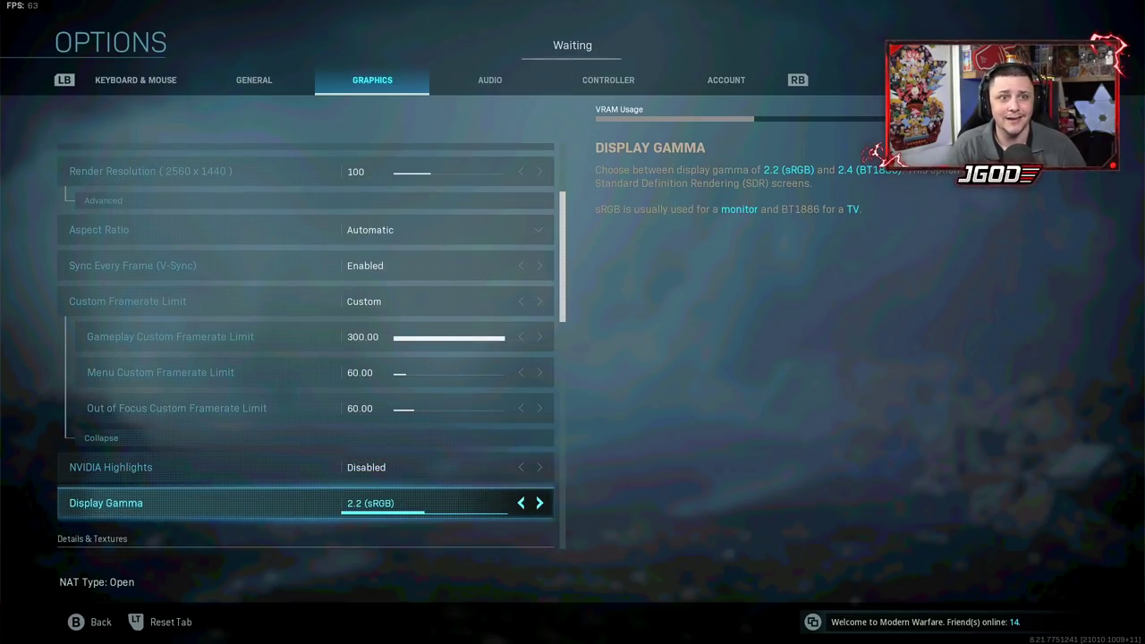
{"action": "key", "text": "Down"}
{"action": "key", "text": "Up"}
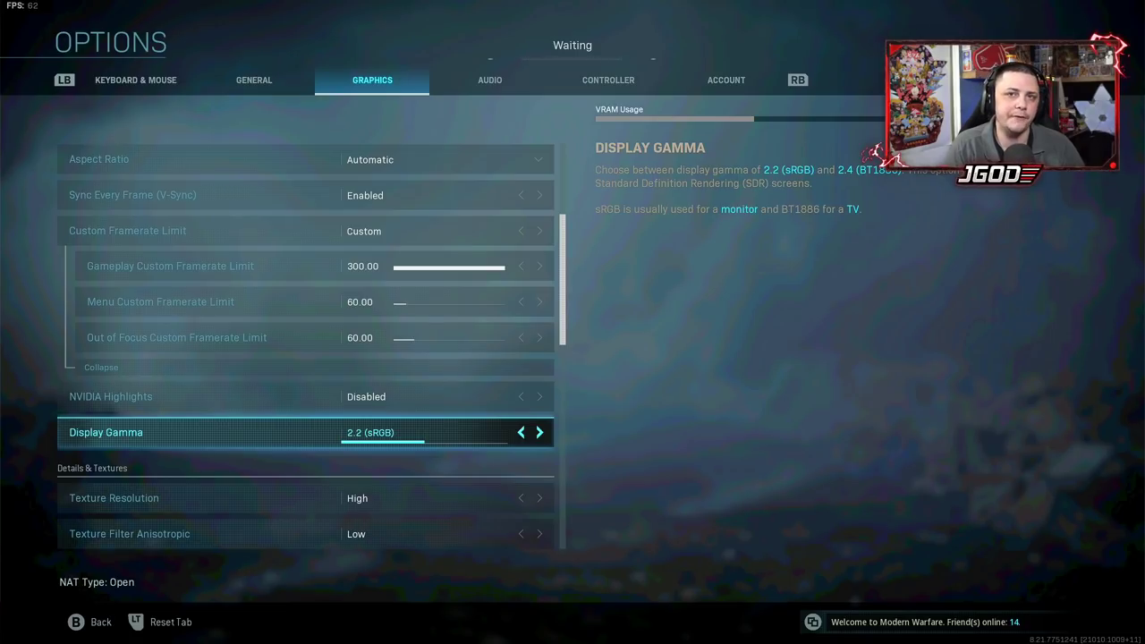
{"action": "key", "text": "Down"}
{"action": "key", "text": "Up"}
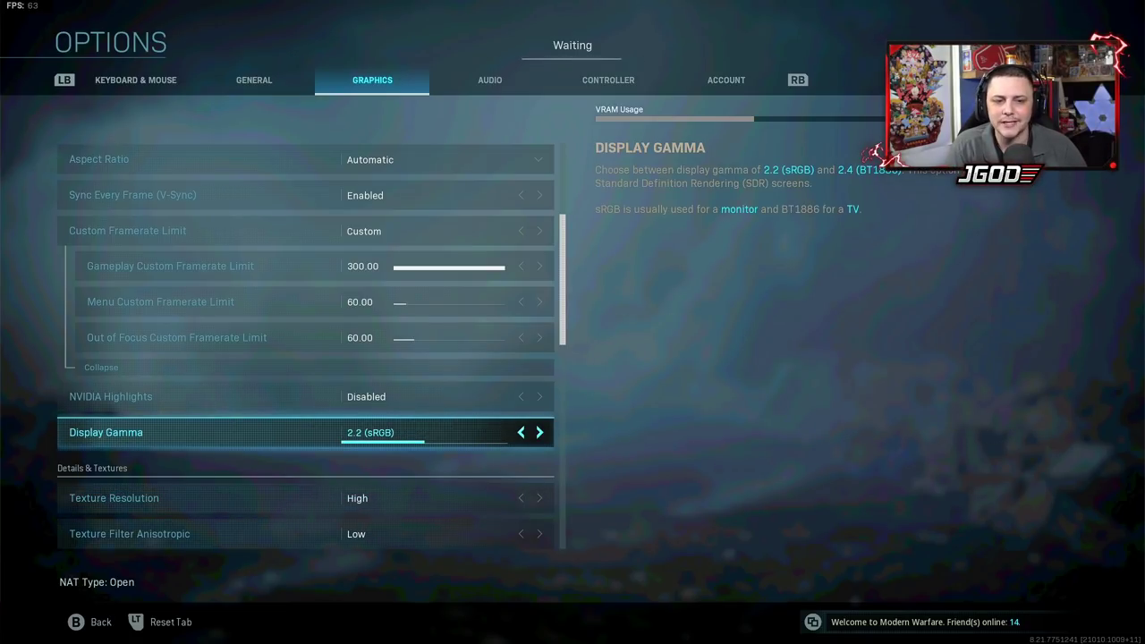
{"action": "key", "text": "Down"}
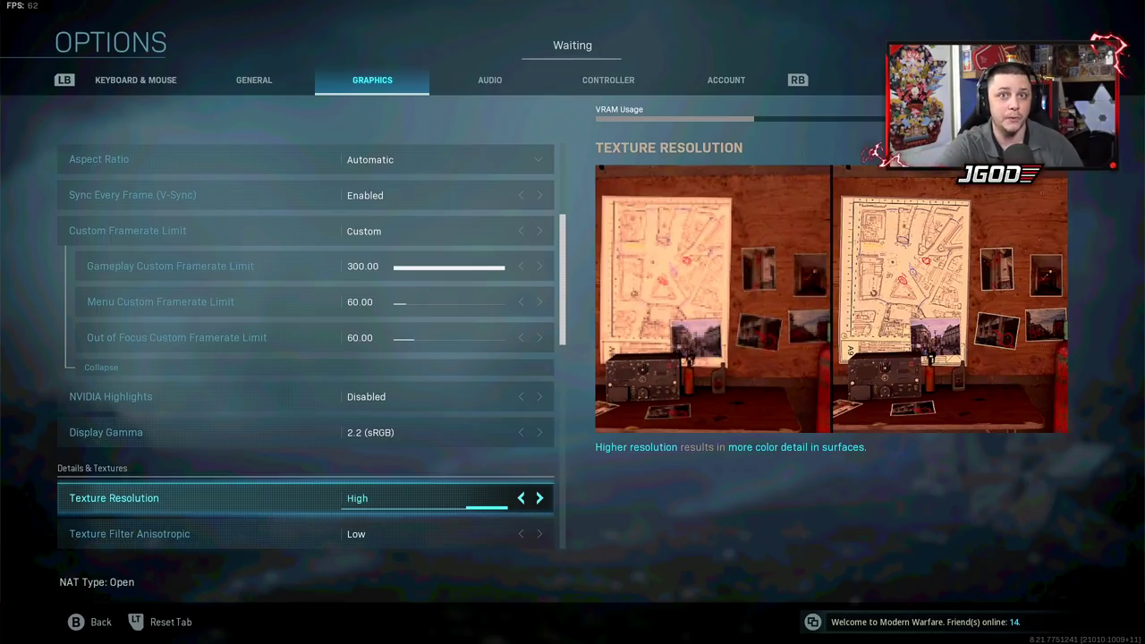
{"action": "key", "text": "Down"}
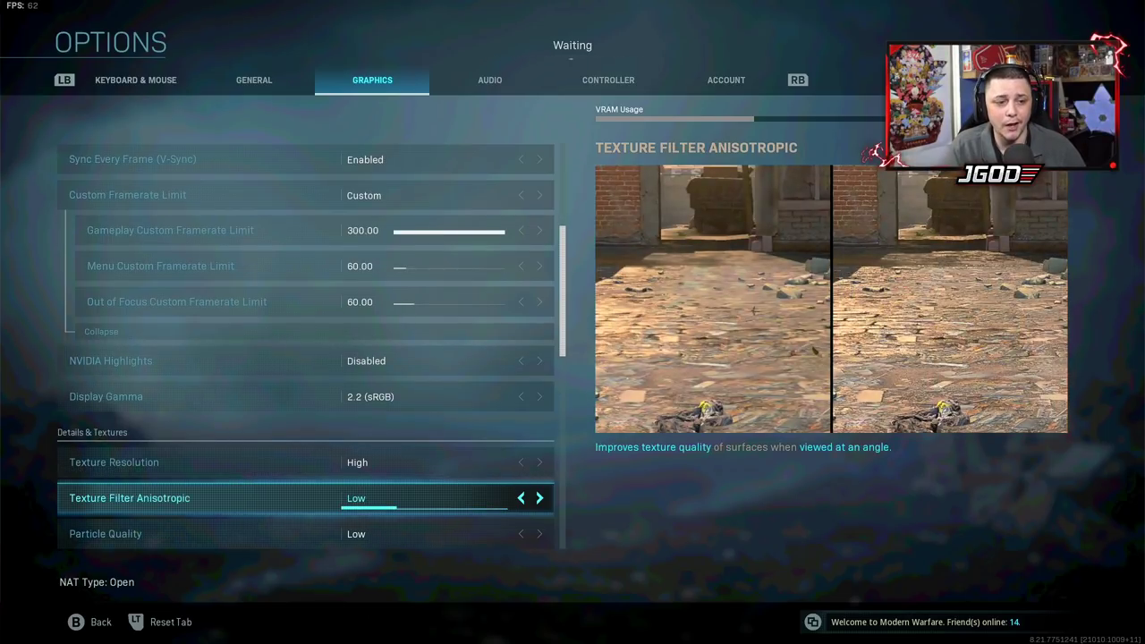
{"action": "key", "text": "Down"}
{"action": "key", "text": "Down"}
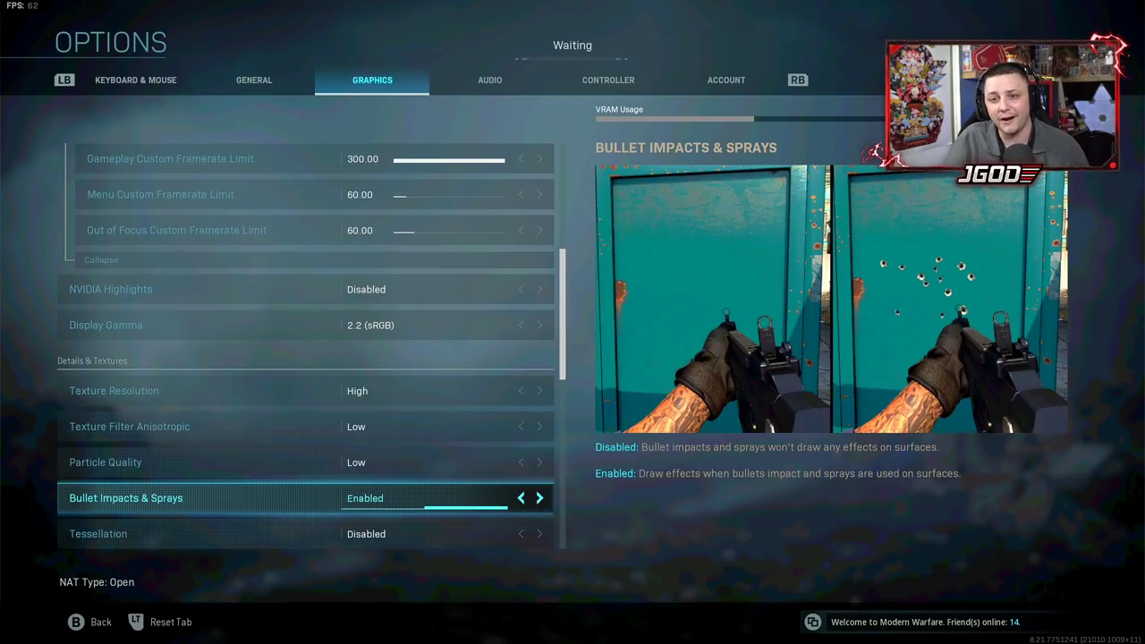
{"action": "key", "text": "Down"}
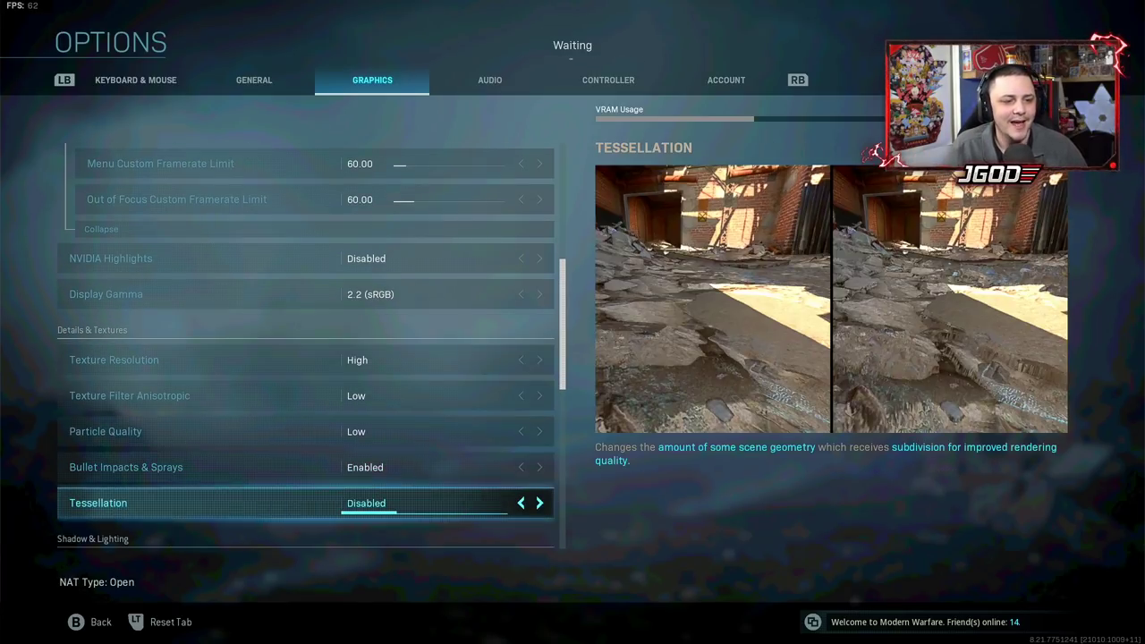
{"action": "key", "text": "Down"}
{"action": "key", "text": "Up"}
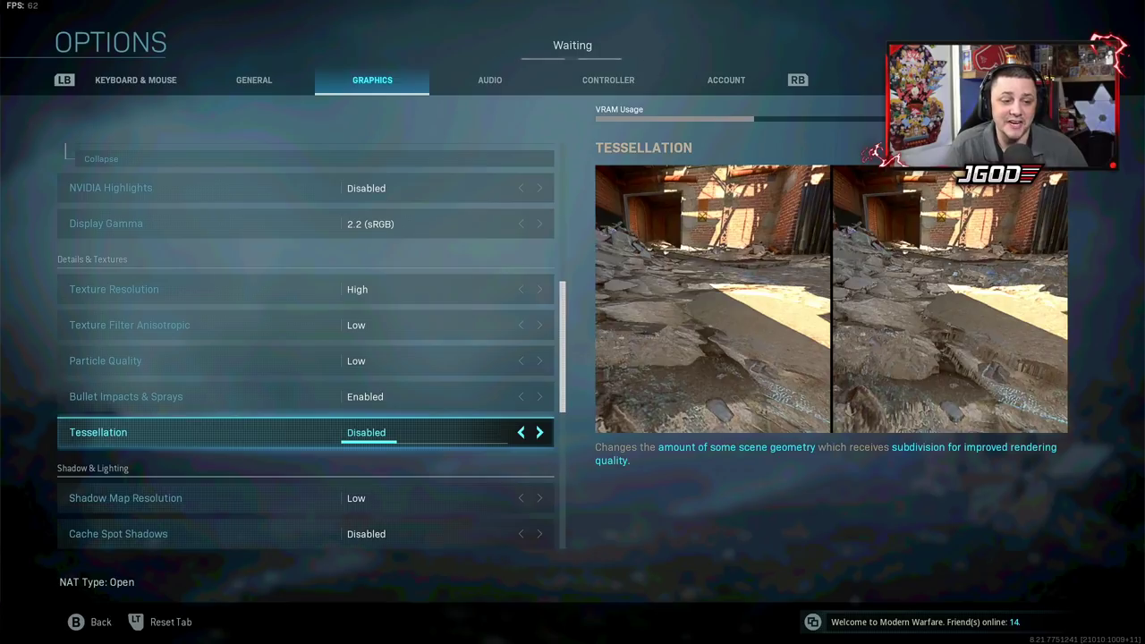
{"action": "key", "text": "Down"}
{"action": "key", "text": "Down"}
{"action": "key", "text": "Up"}
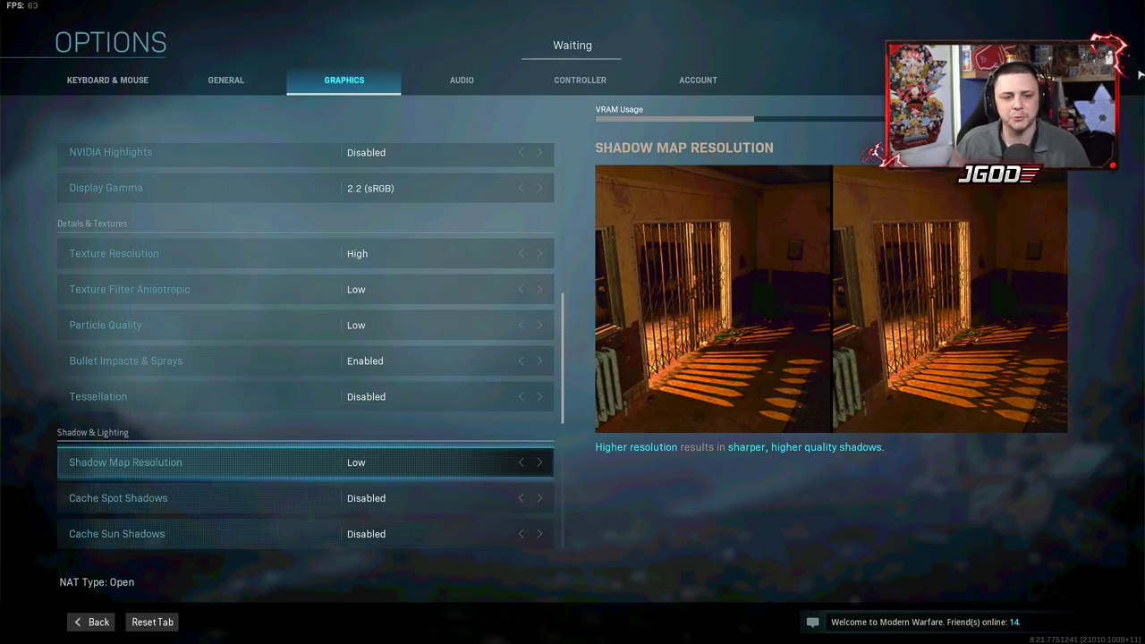
{"action": "key", "text": "Down"}
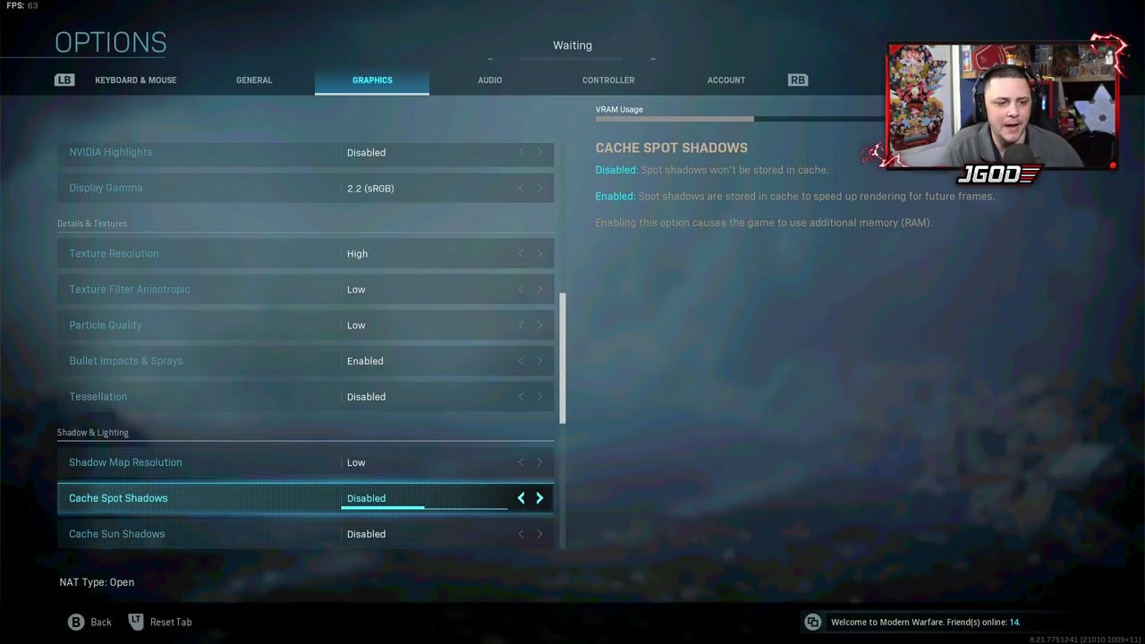
{"action": "key", "text": "Down"}
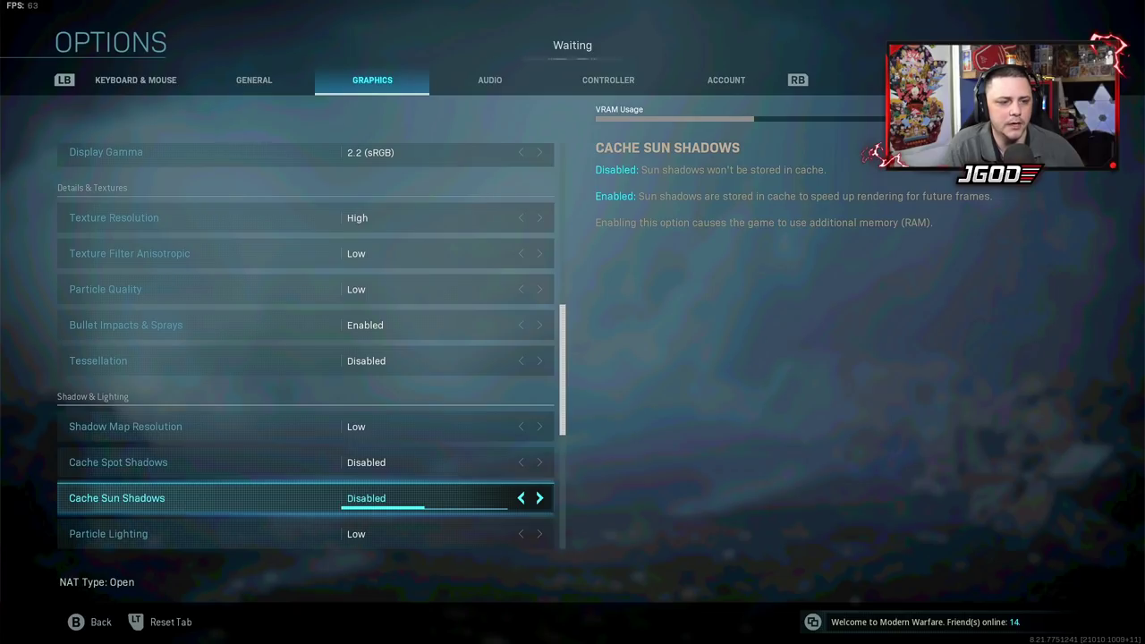
{"action": "key", "text": "Down"}
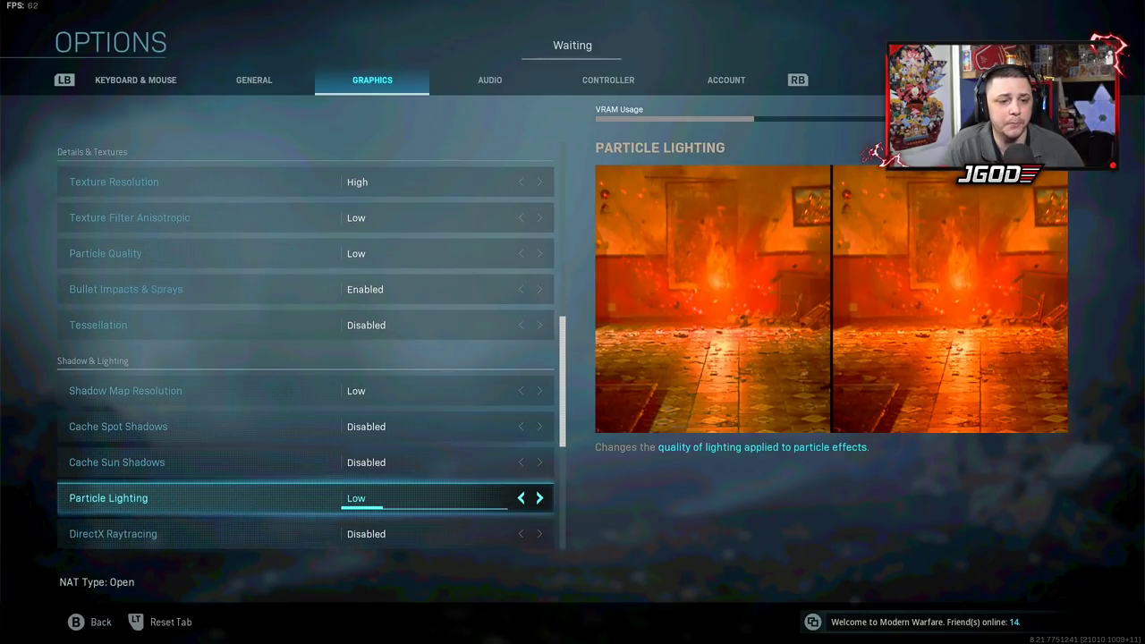
{"action": "key", "text": "Down"}
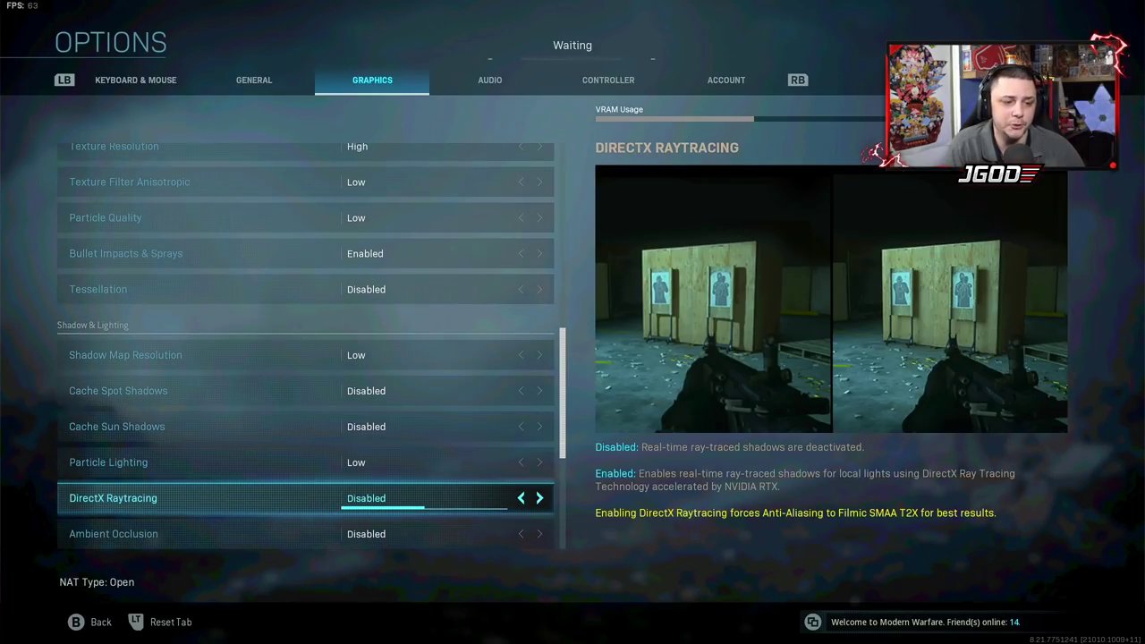
{"action": "key", "text": "Down"}
{"action": "key", "text": "Up"}
{"action": "key", "text": "Right"}
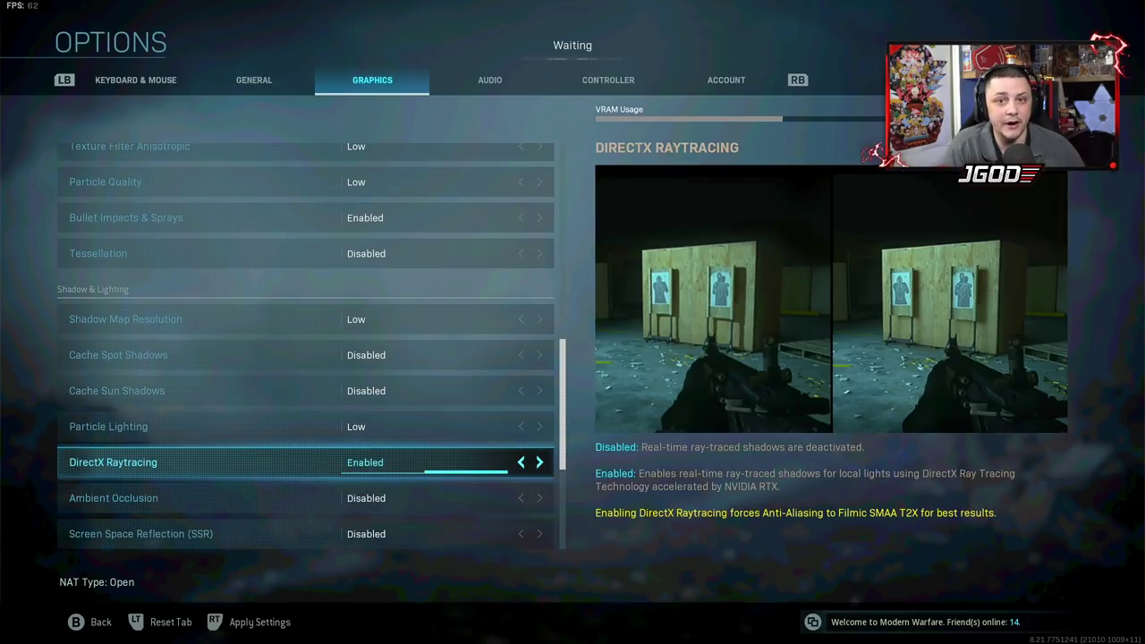
{"action": "key", "text": "Left"}
{"action": "key", "text": "Left"}
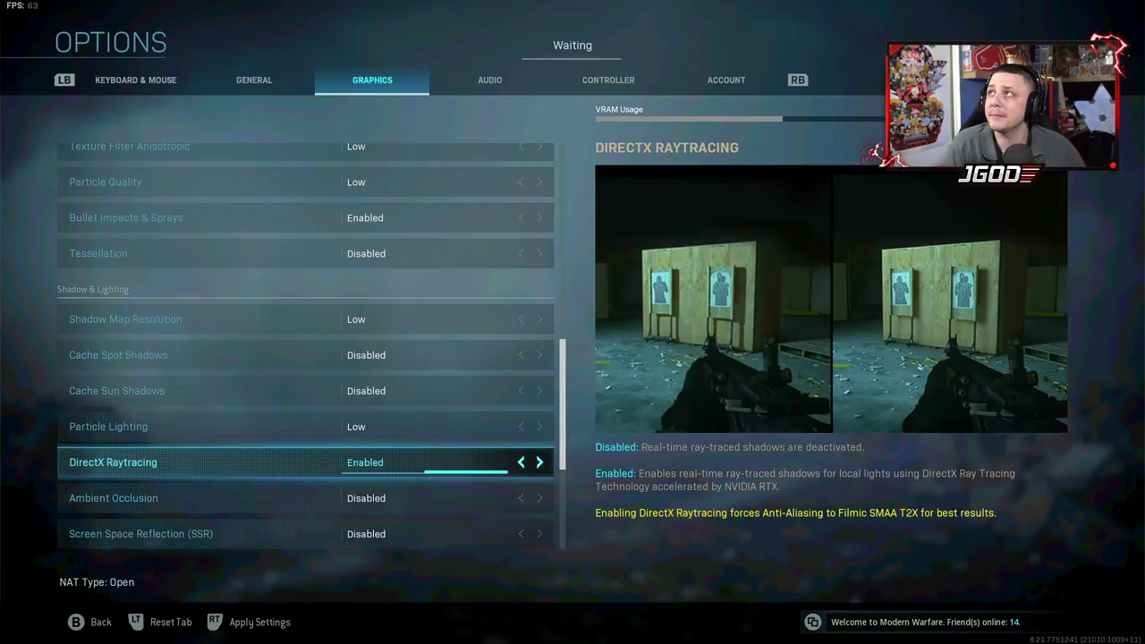
{"action": "key", "text": "Left"}
{"action": "key", "text": "Right"}
{"action": "key", "text": "Left"}
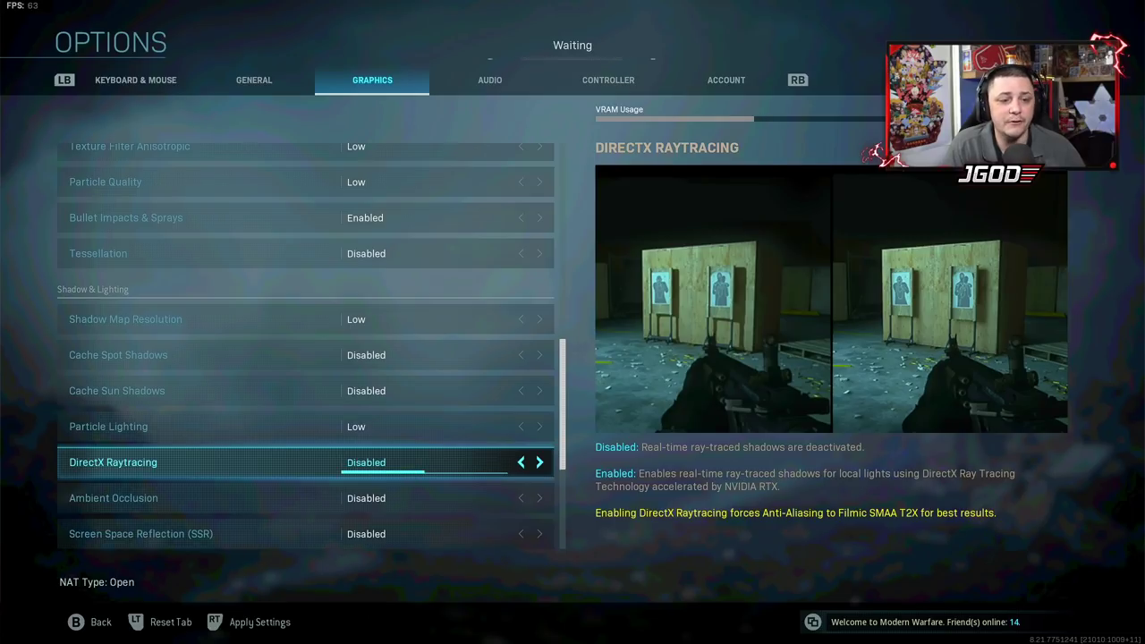
{"action": "key", "text": "Down"}
{"action": "key", "text": "Down"}
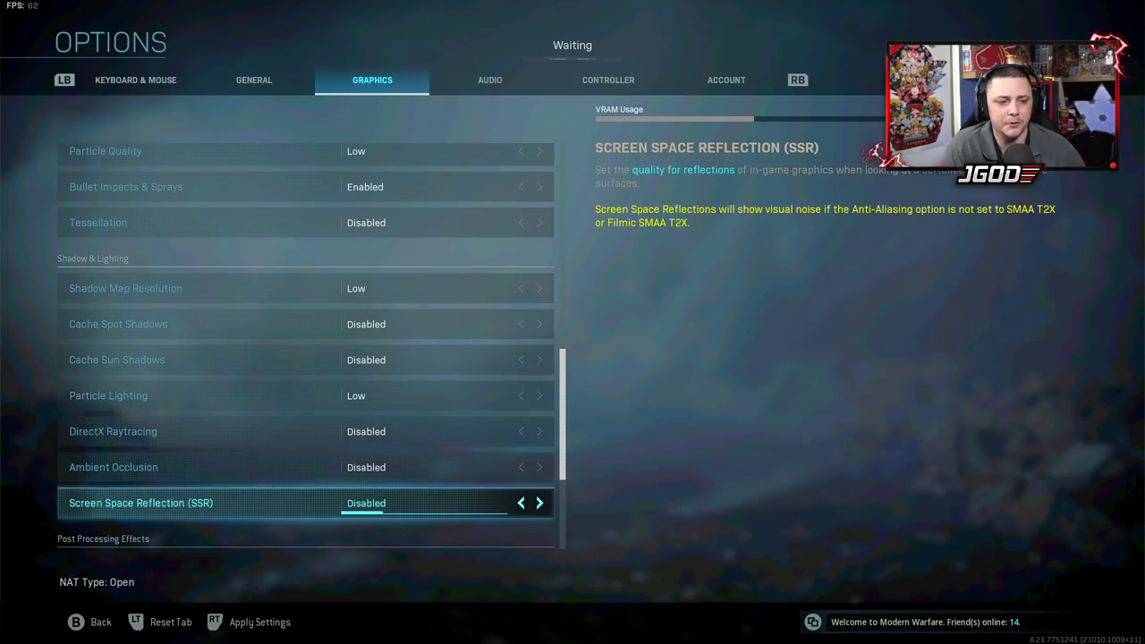
{"action": "key", "text": "Down"}
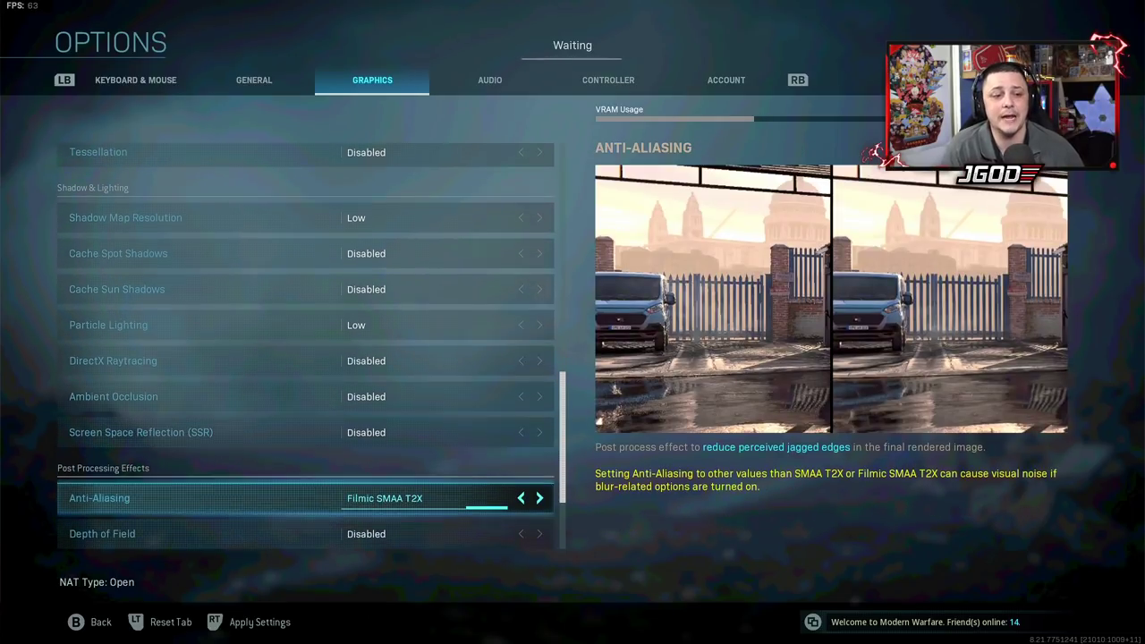
{"action": "key", "text": "Down"}
{"action": "key", "text": "Up"}
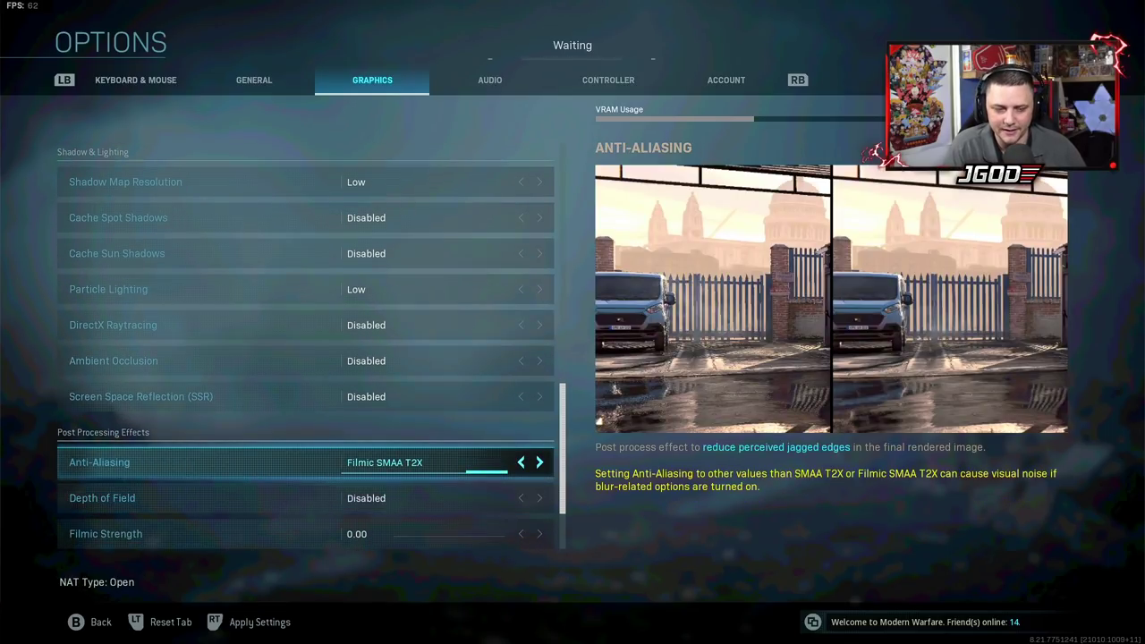
{"action": "key", "text": "Right"}
{"action": "key", "text": "Right"}
{"action": "key", "text": "Right"}
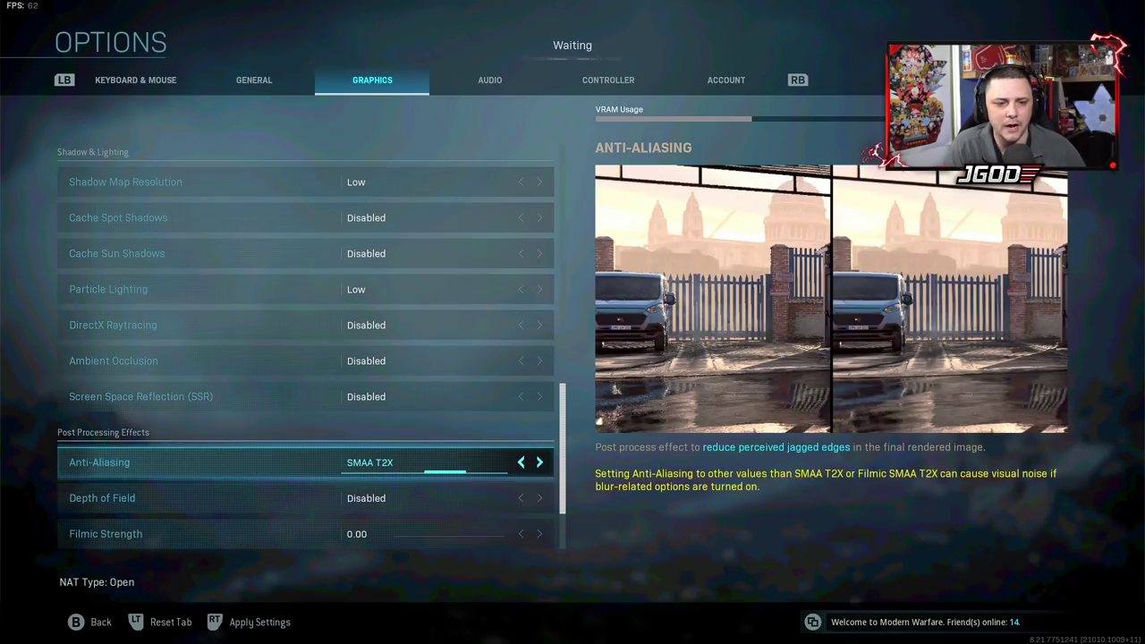
{"action": "key", "text": "Down"}
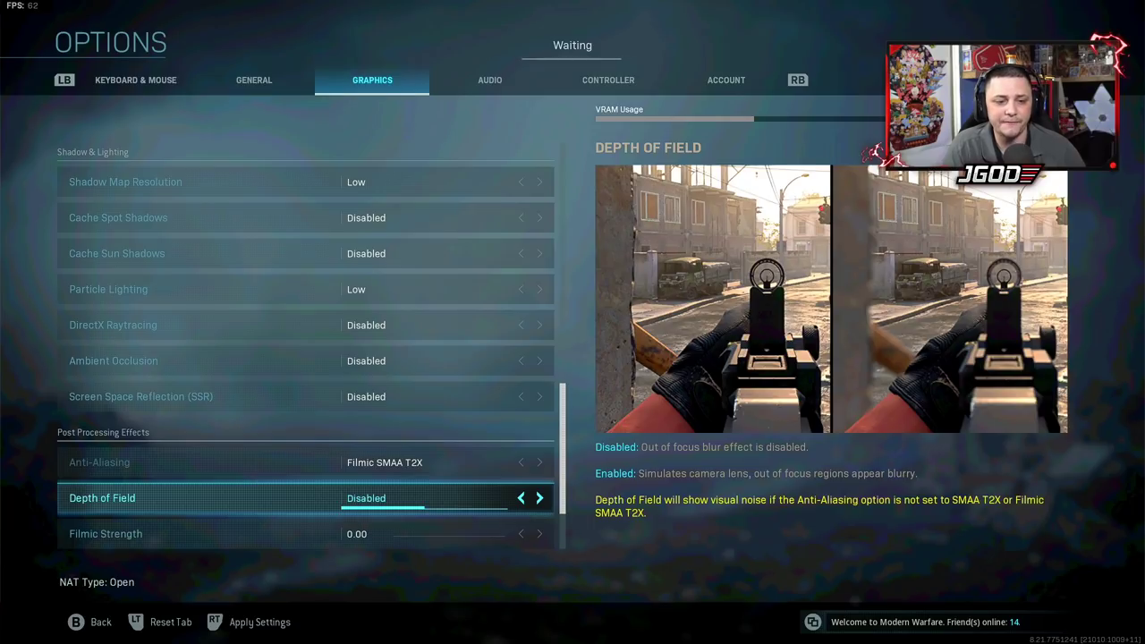
{"action": "key", "text": "Down"}
{"action": "key", "text": "Down"}
{"action": "key", "text": "Down"}
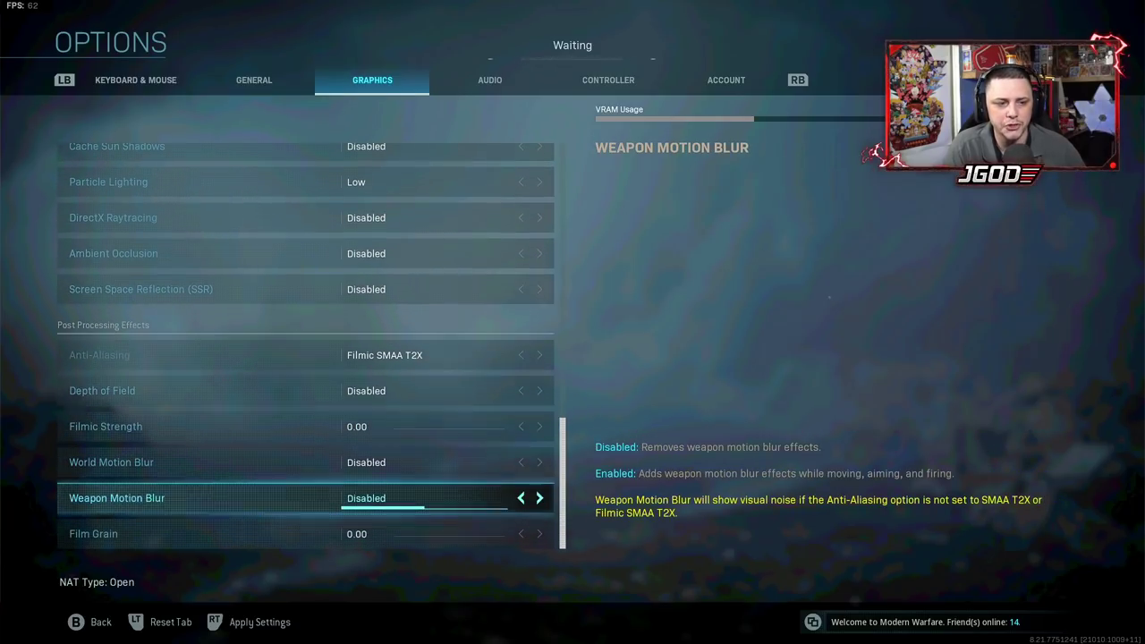
{"action": "key", "text": "Down"}
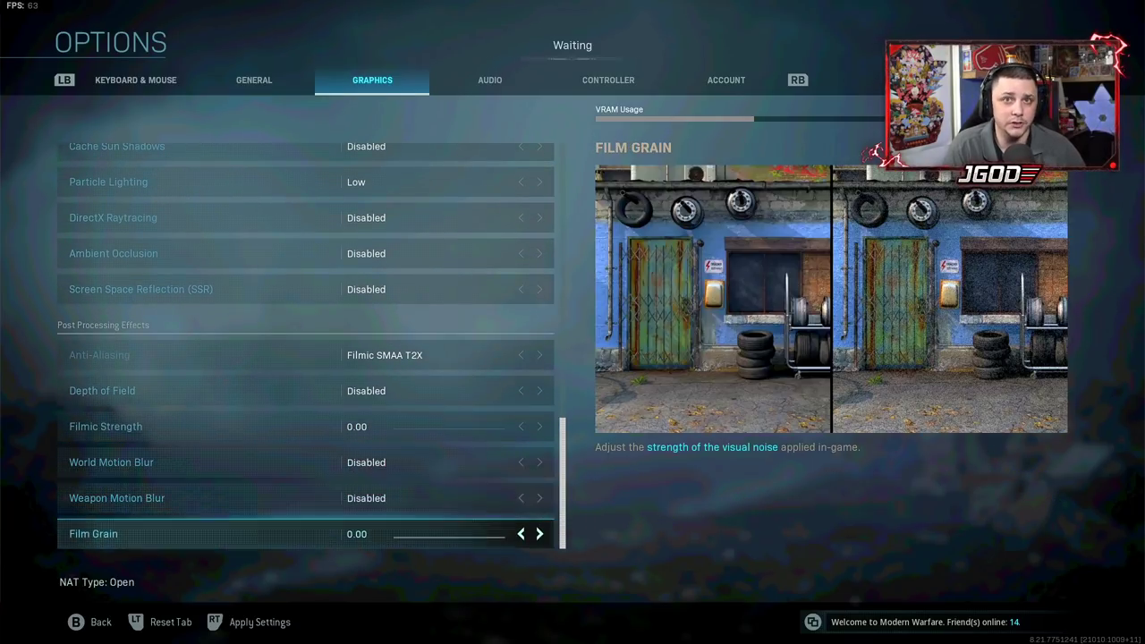
{"action": "key", "text": "Down"}
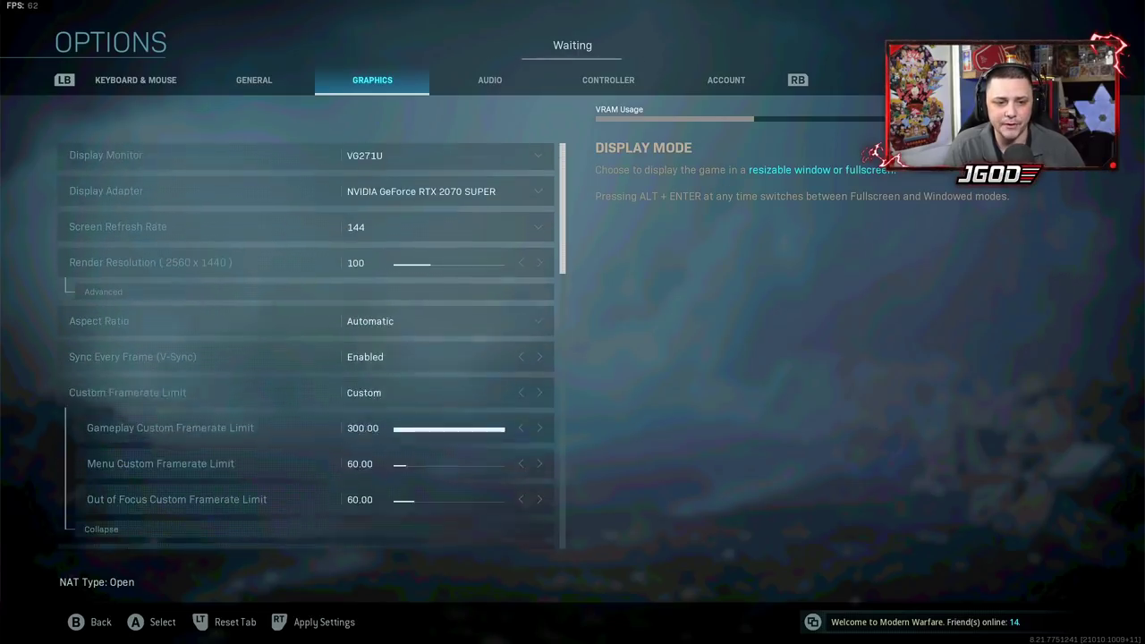
{"action": "key", "text": "Up"}
{"action": "key", "text": "Up"}
{"action": "key", "text": "Up"}
{"action": "key", "text": "Down"}
{"action": "key", "text": "Down"}
{"action": "key", "text": "Down"}
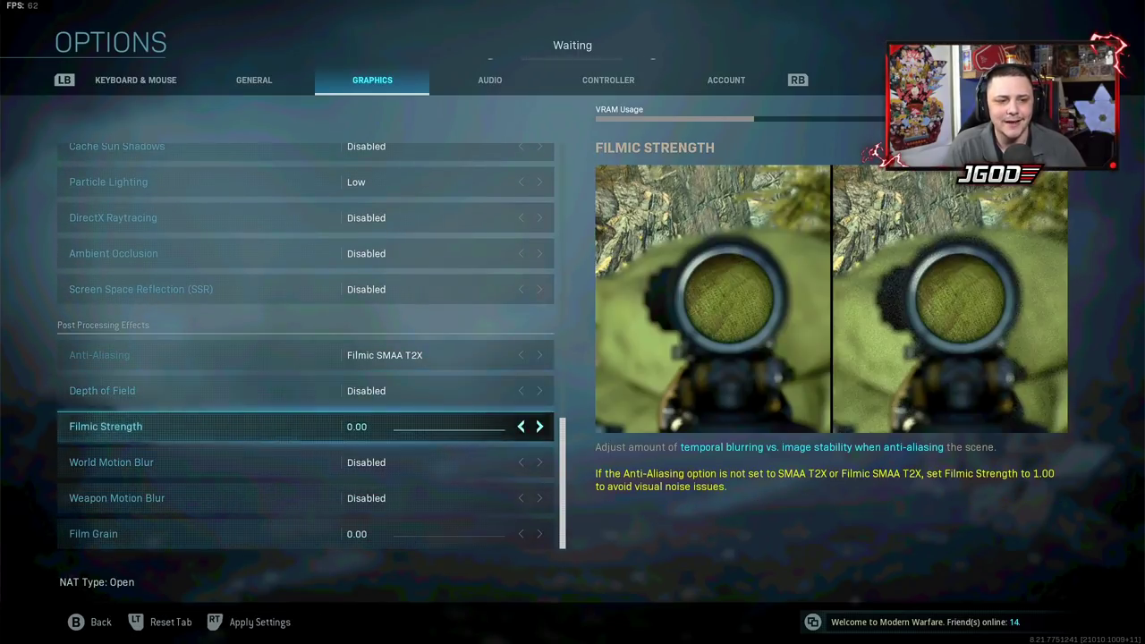
{"action": "key", "text": "Up"}
{"action": "key", "text": "Up"}
{"action": "key", "text": "Up"}
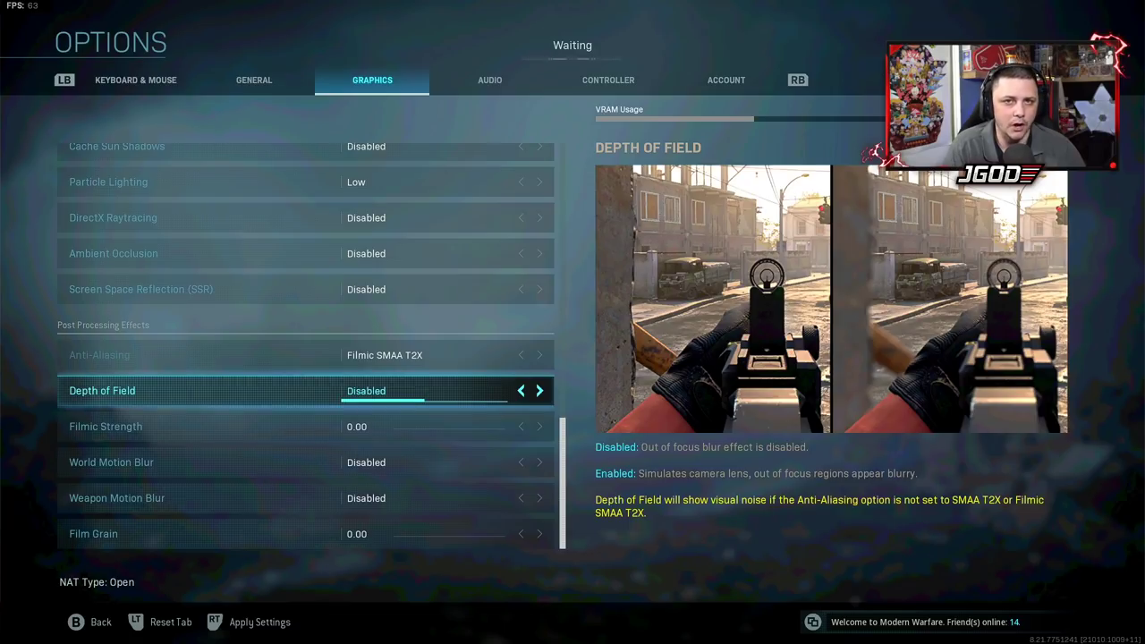
{"action": "key", "text": "Up"}
{"action": "key", "text": "Up"}
{"action": "key", "text": "Up"}
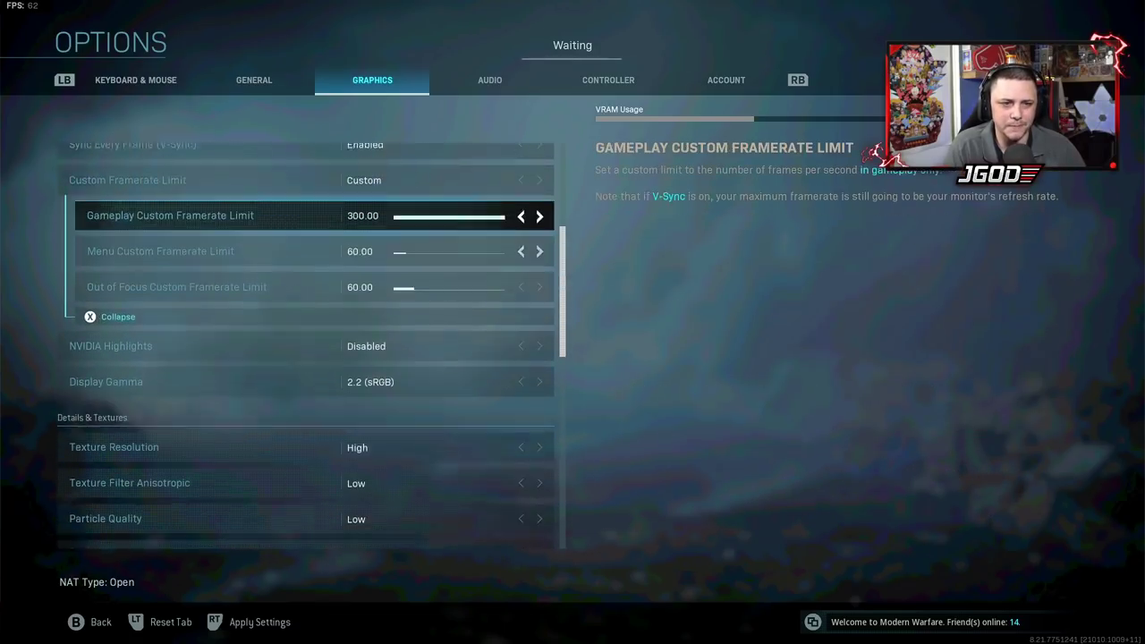
{"action": "key", "text": "Up"}
{"action": "key", "text": "Up"}
{"action": "key", "text": "Up"}
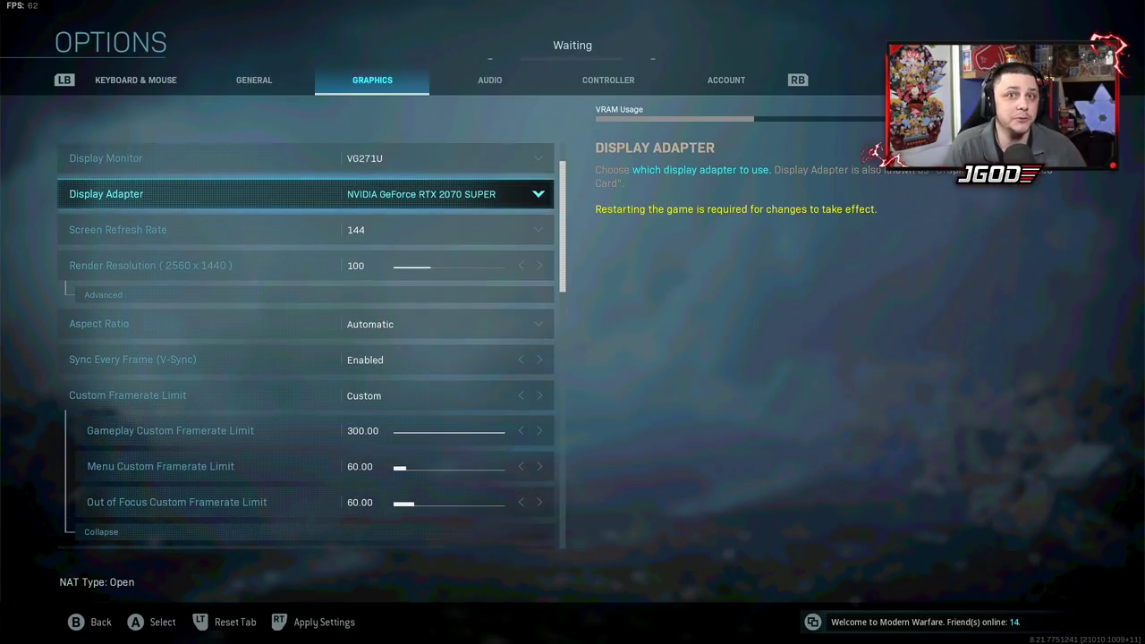
{"action": "key", "text": "Up"}
{"action": "key", "text": "Up"}
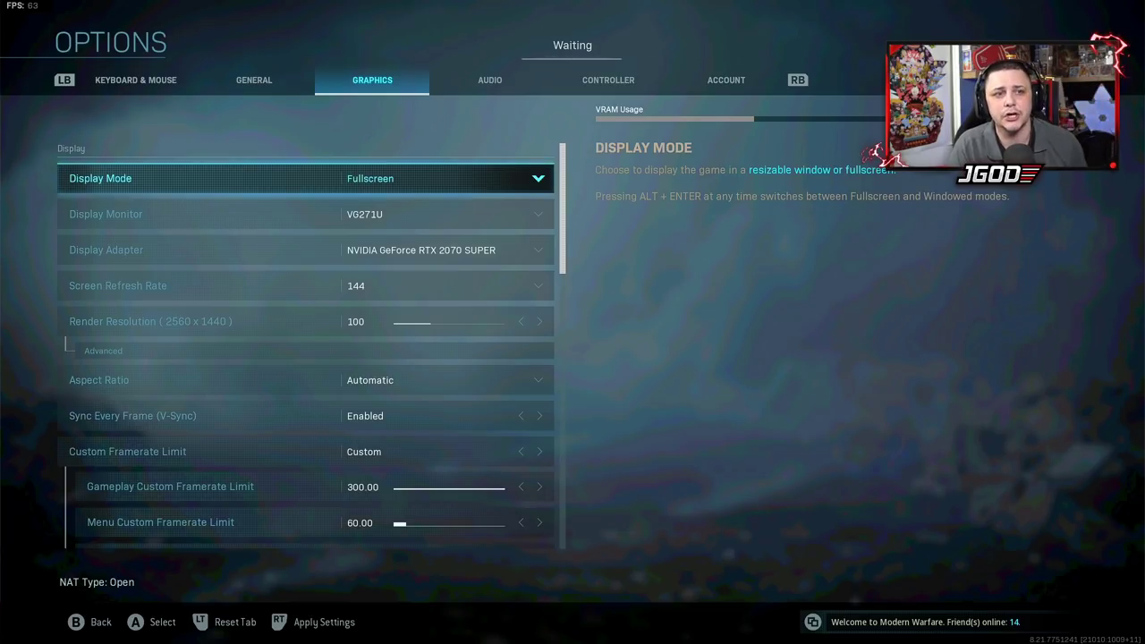
{"action": "key", "text": "e"}
{"action": "key", "text": "Return"}
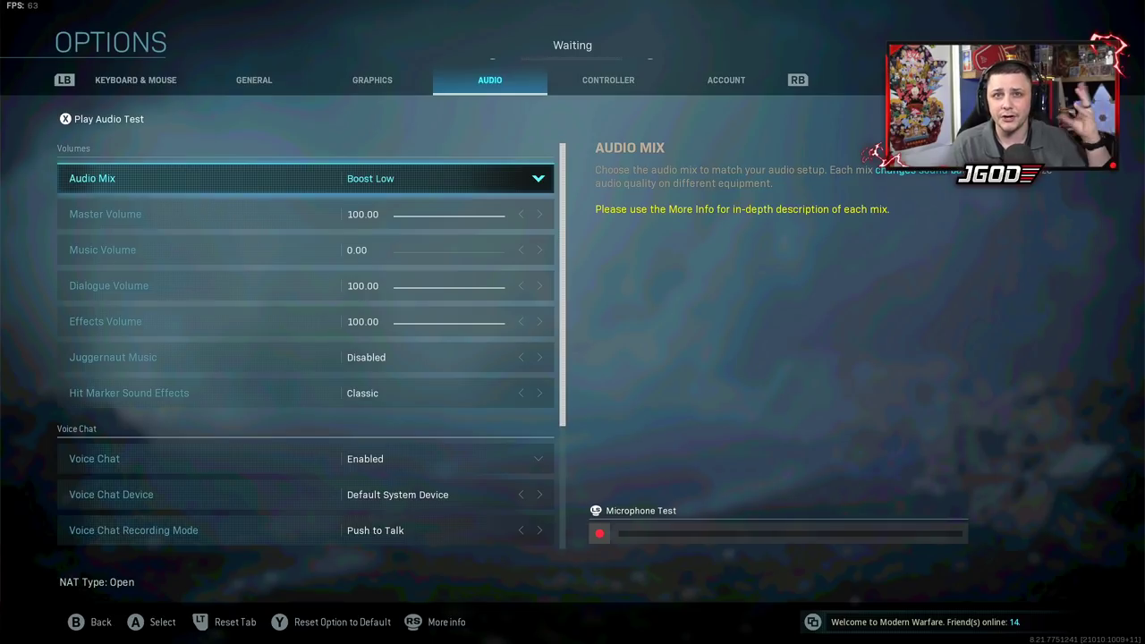
Review Master and Dialogue Volume, Juggernaut Music, Hit Marker sounds and Voice Chat Device.
{"action": "key", "text": "Down"}
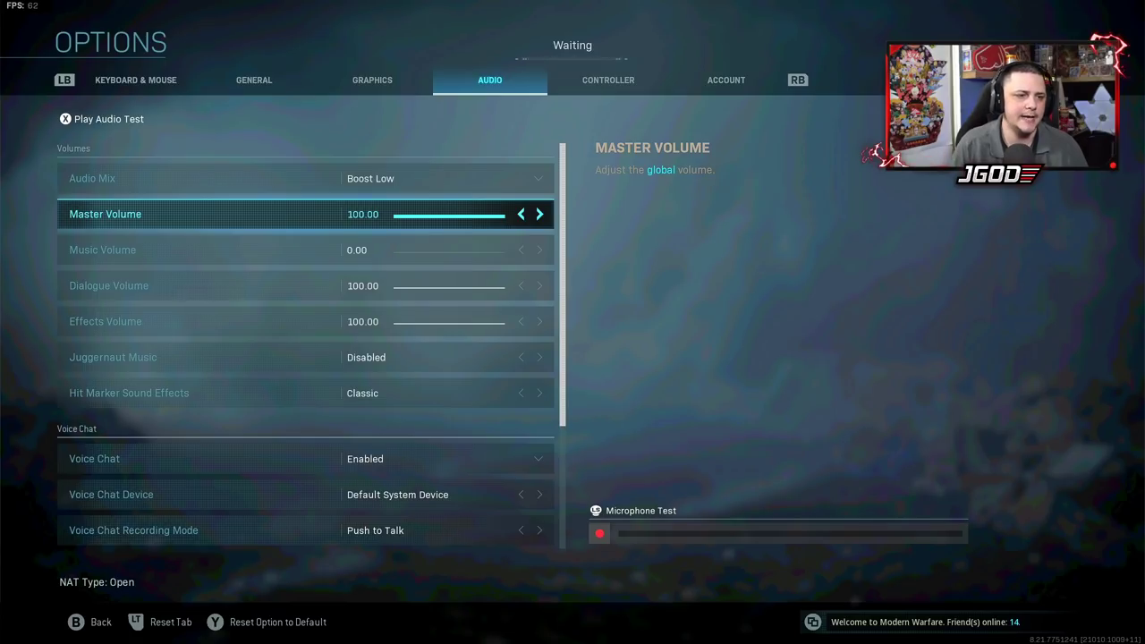
{"action": "key", "text": "Down"}
{"action": "key", "text": "Down"}
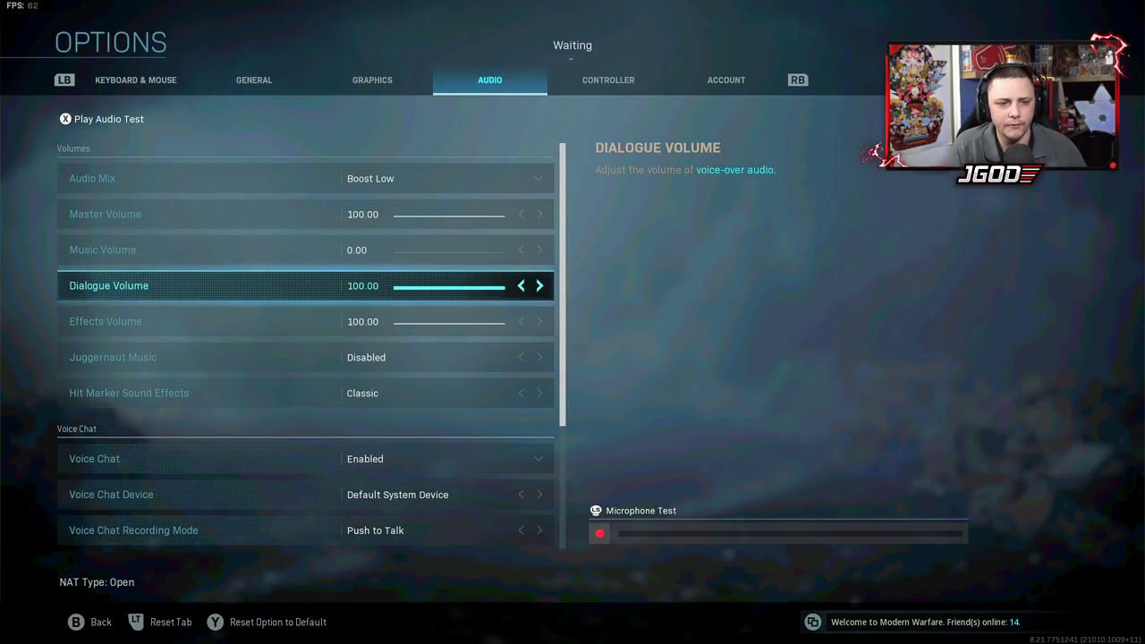
{"action": "key", "text": "Down"}
{"action": "key", "text": "Down"}
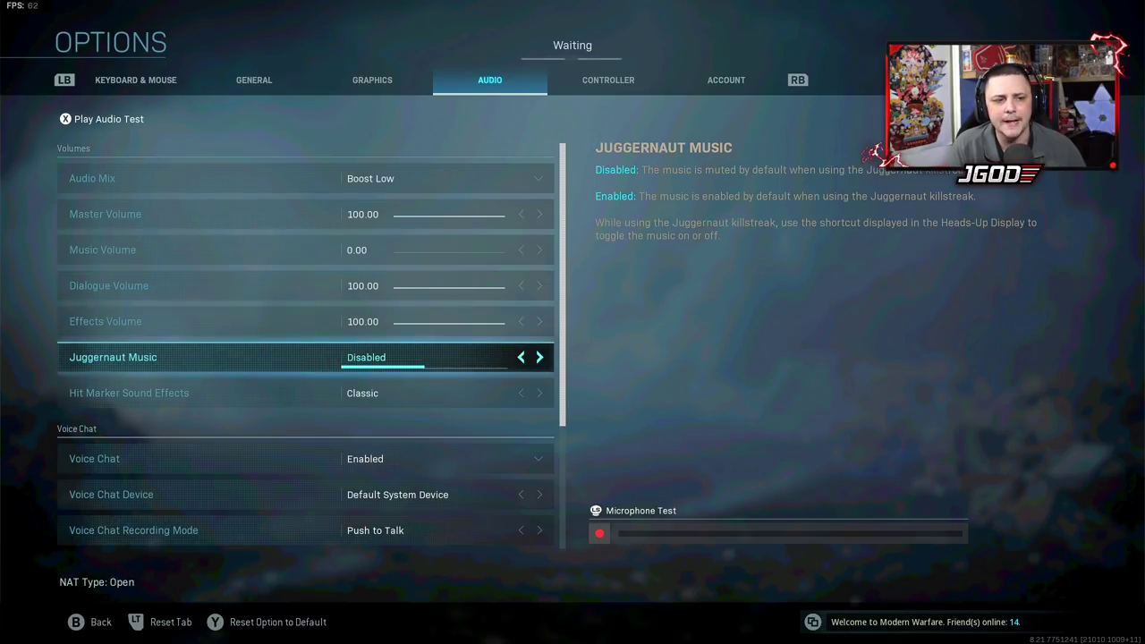
{"action": "key", "text": "Down"}
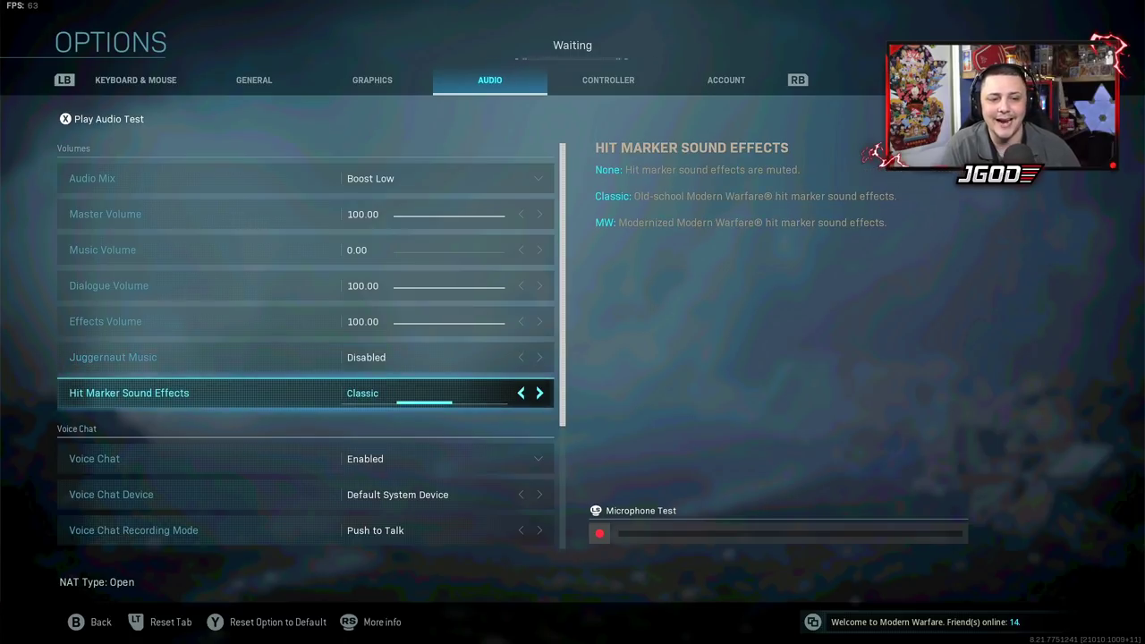
{"action": "key", "text": "Down"}
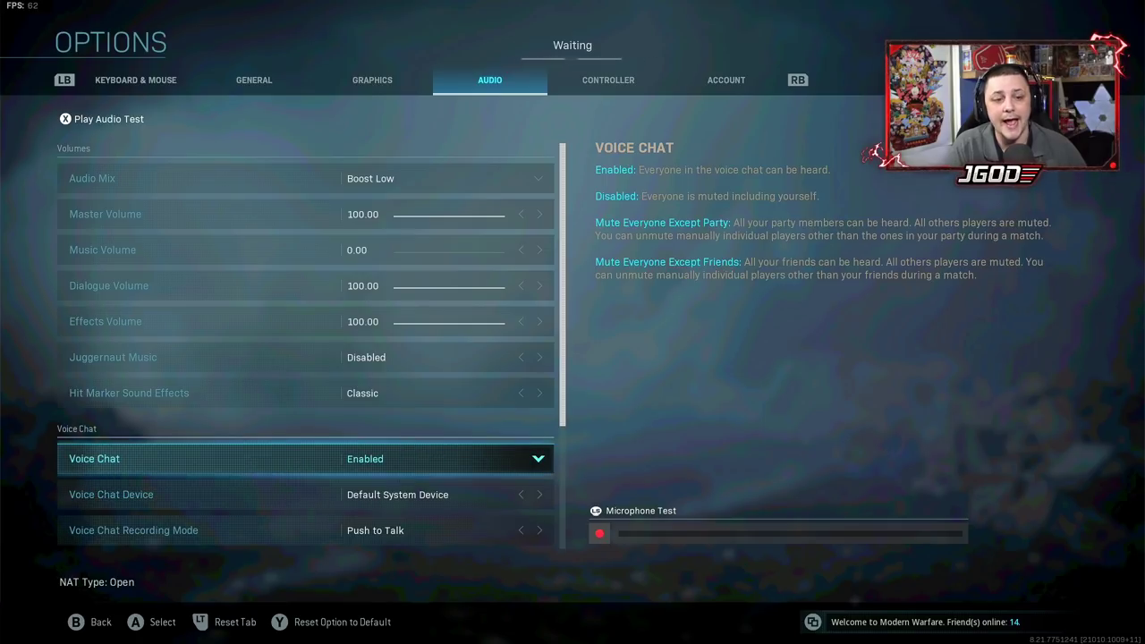
{"action": "key", "text": "Down"}
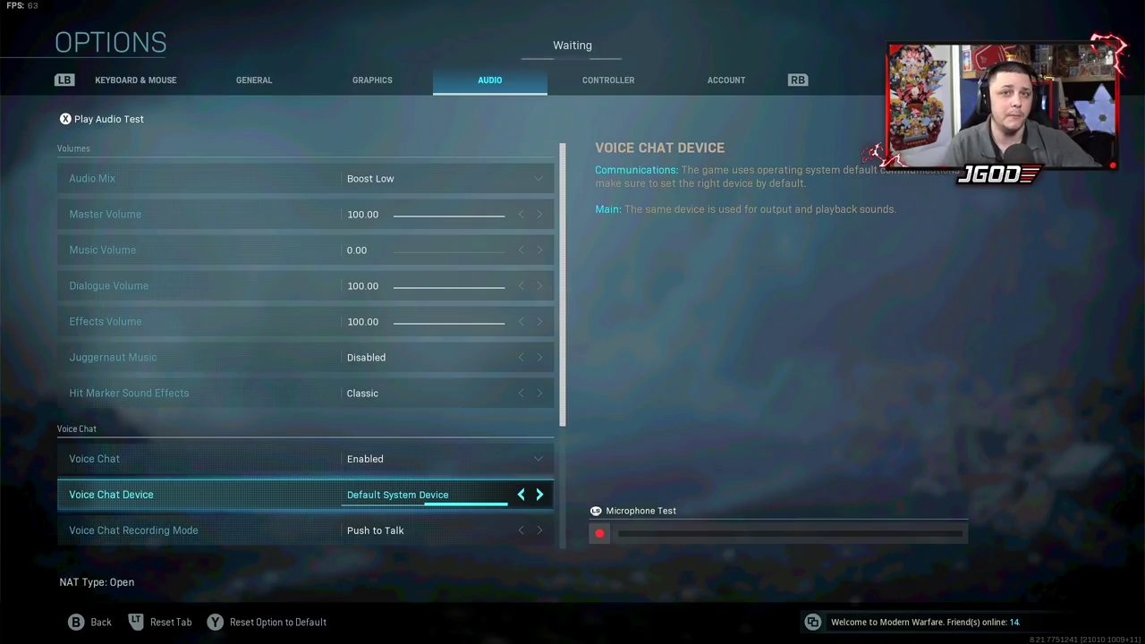
{"action": "key", "text": "q"}
{"action": "key", "text": "q"}
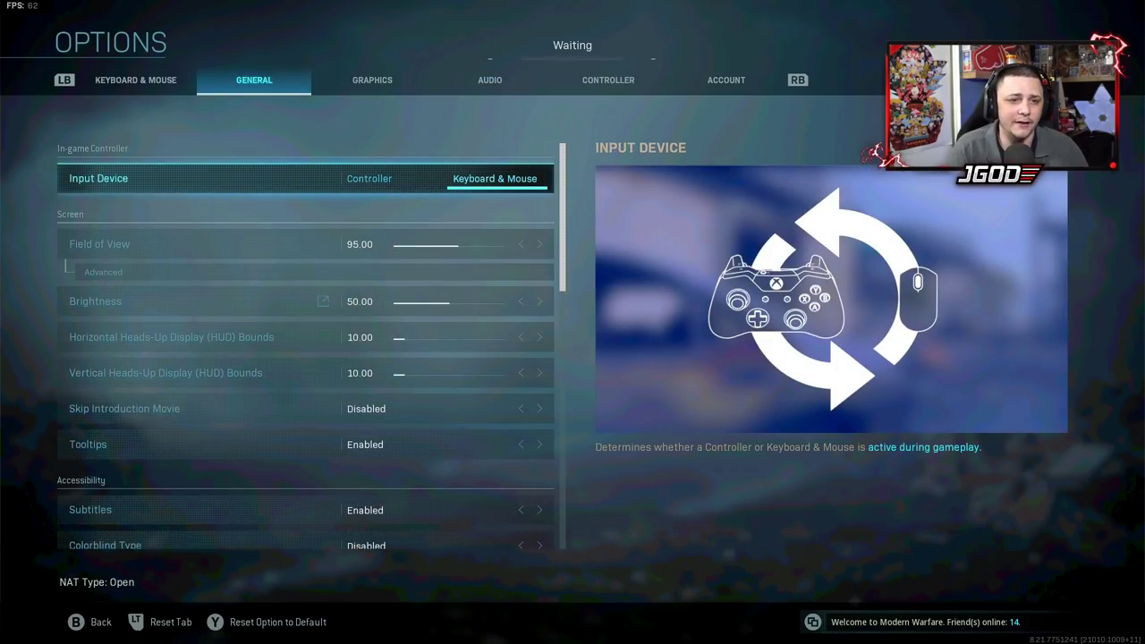
Set Input Device to Controller, then check Field of View 95 and both HUD Bounds.
{"action": "key", "text": "Left"}
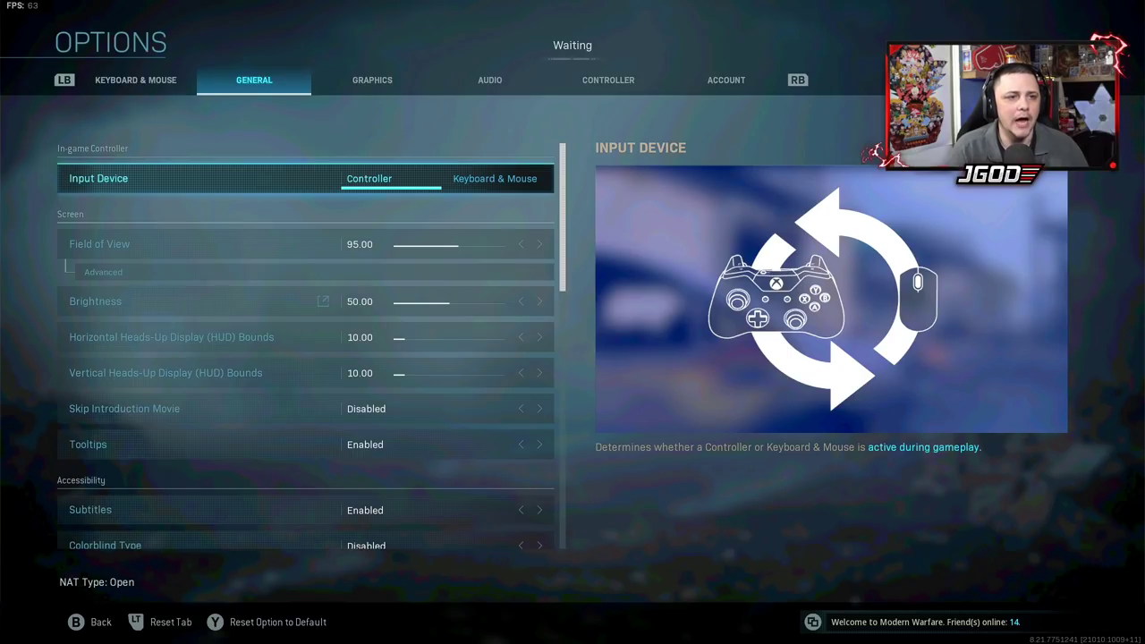
{"action": "left_click", "coordinate": [100, 243]}
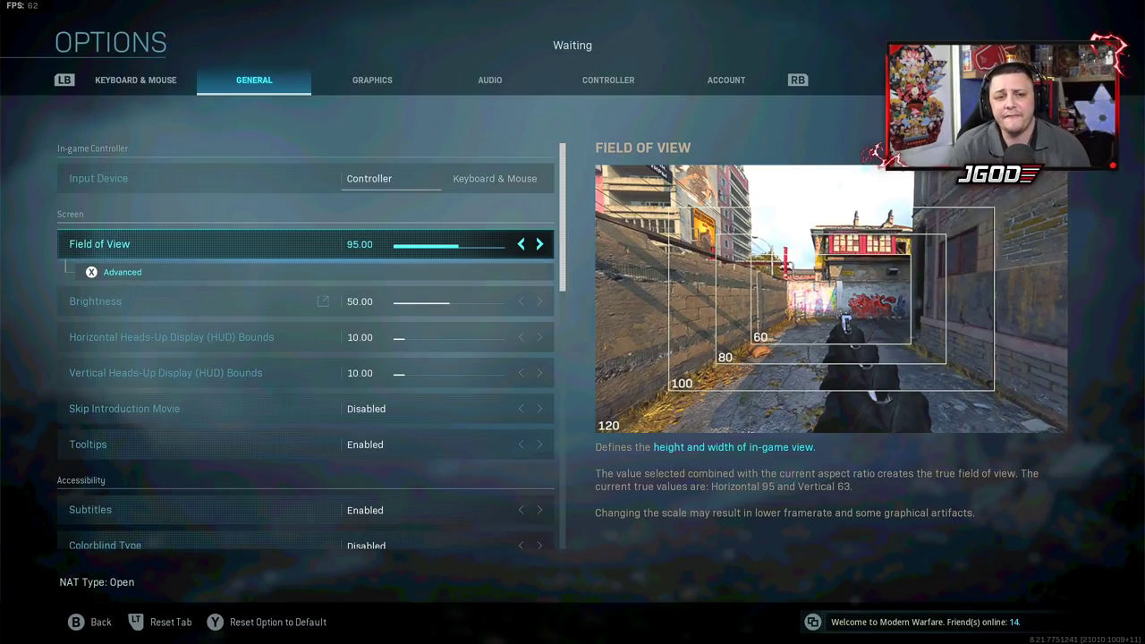
{"action": "key", "text": "Right"}
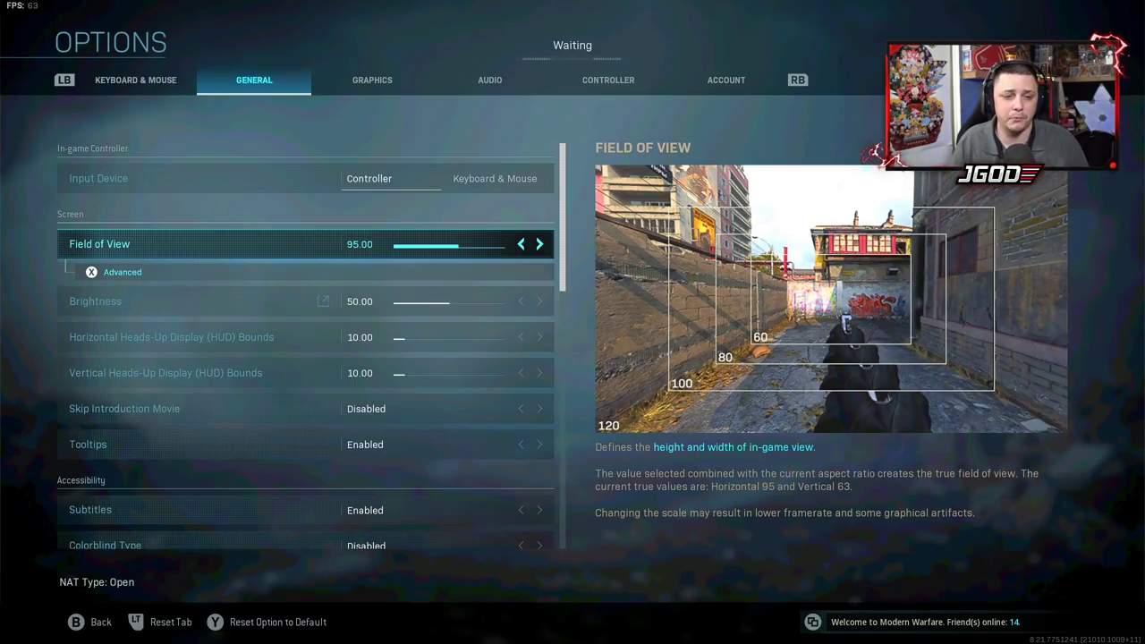
{"action": "key", "text": "Down"}
{"action": "key", "text": "Down"}
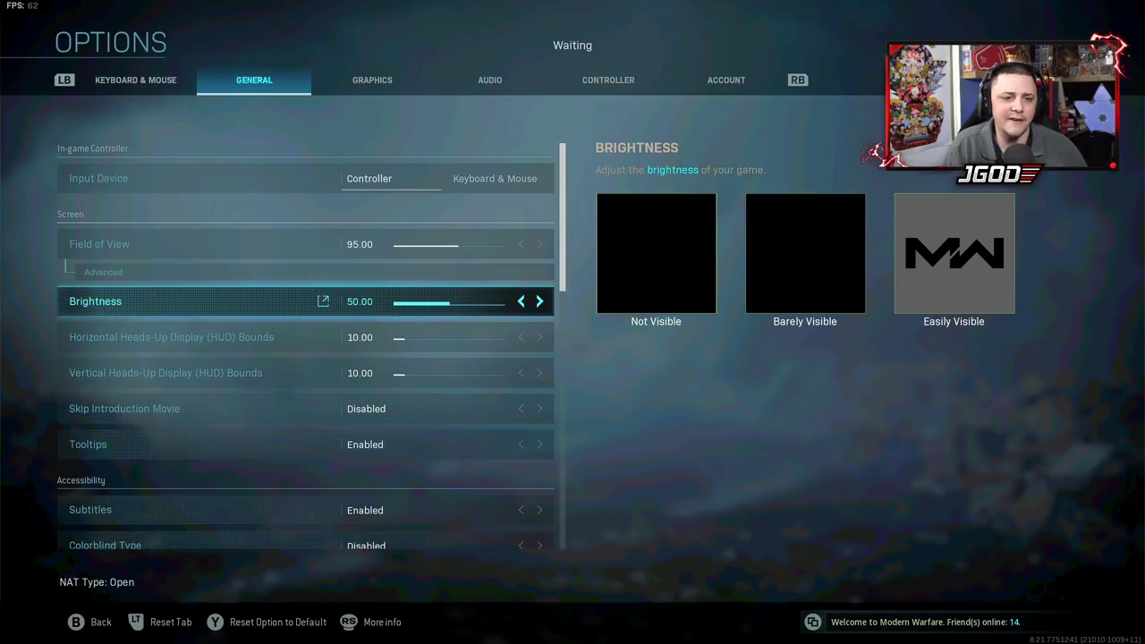
{"action": "key", "text": "Down"}
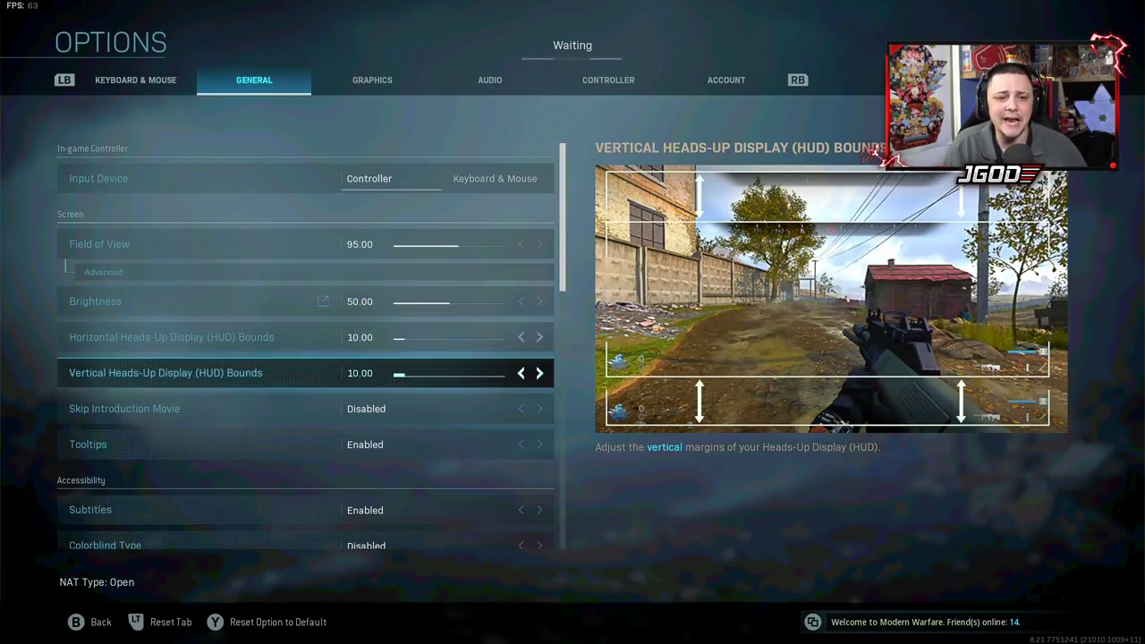
Review Horizontal HUD Bounds, Mini Map Rotation and the other HUD rows.
{"action": "key", "text": "Up"}
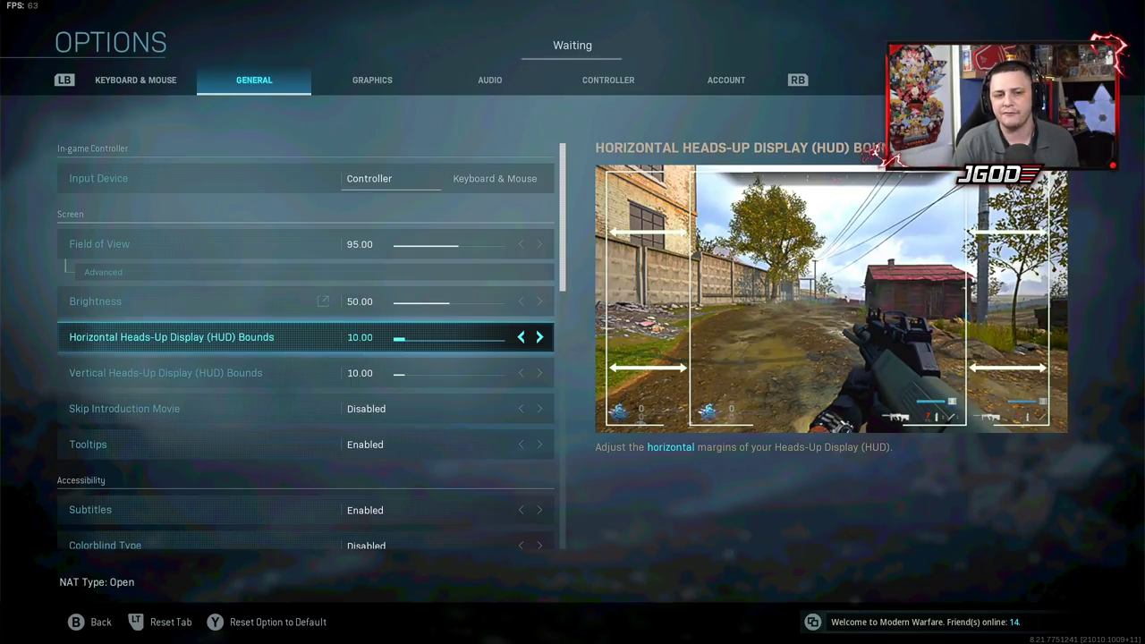
{"action": "key", "text": "Down"}
{"action": "key", "text": "Down"}
{"action": "key", "text": "Down"}
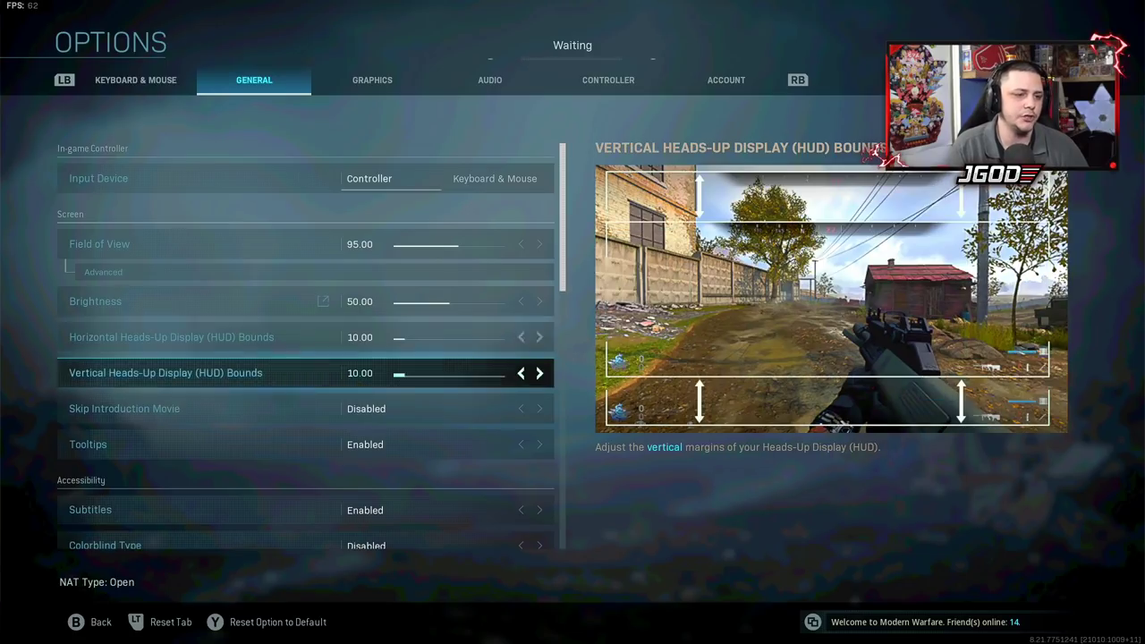
{"action": "key", "text": "Down"}
{"action": "key", "text": "Down"}
{"action": "key", "text": "Down"}
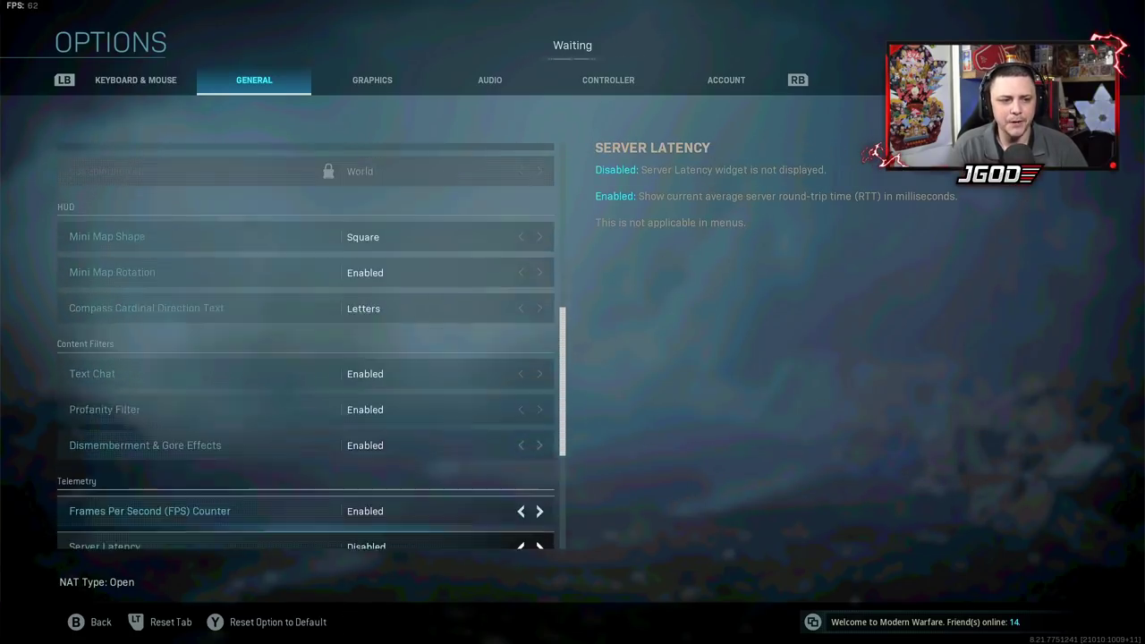
{"action": "key", "text": "Up"}
{"action": "key", "text": "Up"}
{"action": "key", "text": "Up"}
{"action": "key", "text": "Down"}
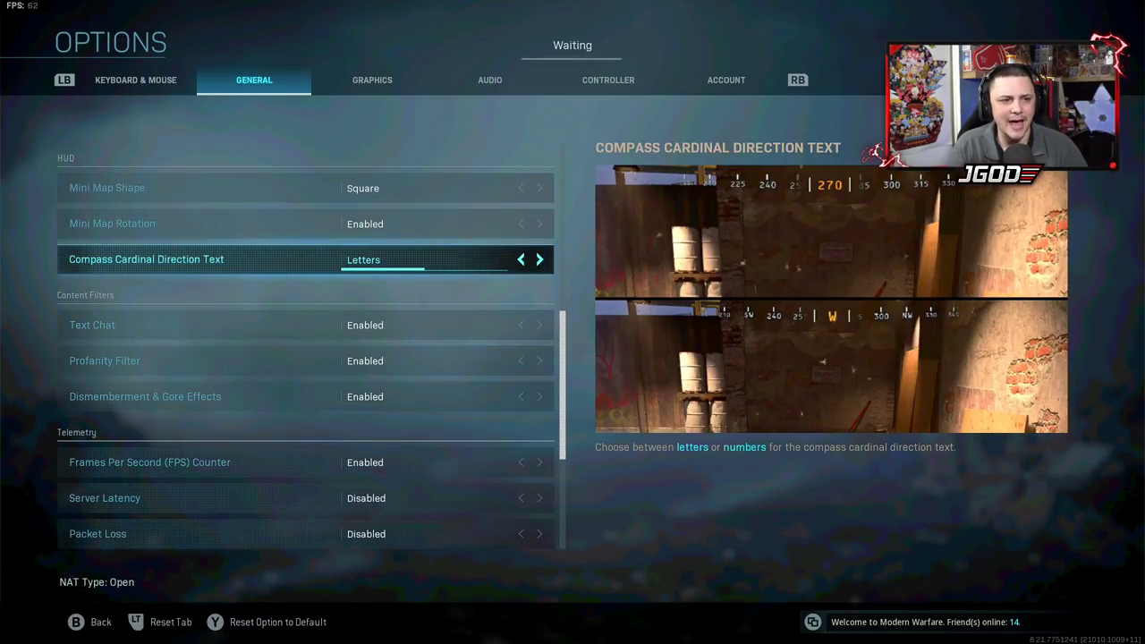
{"action": "key", "text": "Down"}
Check Server Latency, Packet Loss and FPS counter rows, then exit to Custom Game Operators.
{"action": "key", "text": "Down"}
{"action": "key", "text": "Down"}
{"action": "key", "text": "Down"}
{"action": "key", "text": "Down"}
{"action": "key", "text": "Down"}
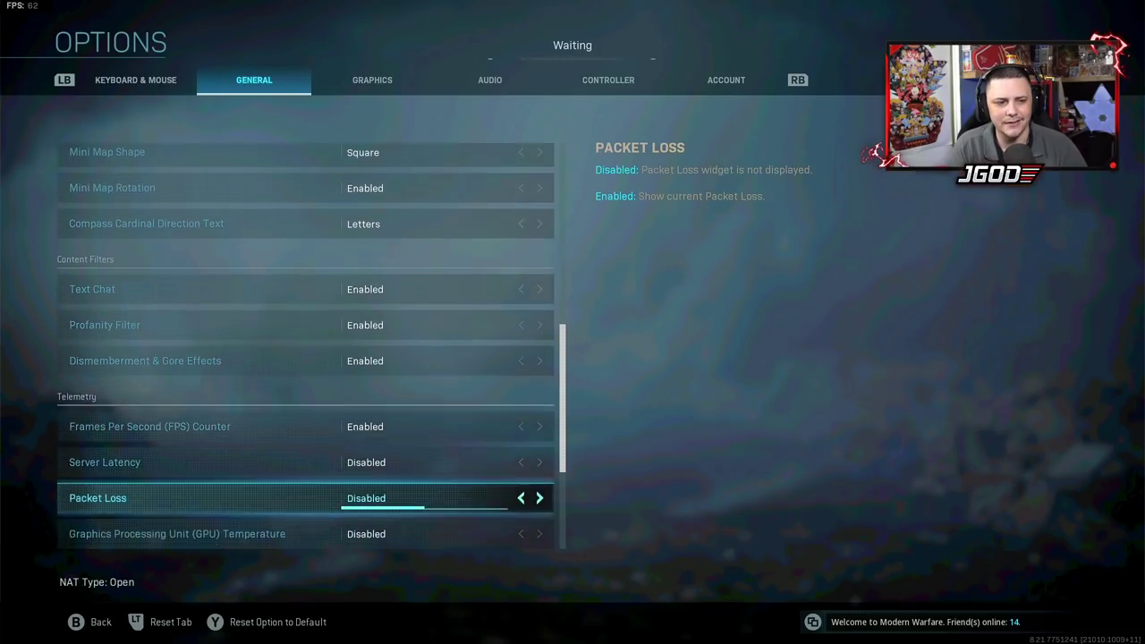
{"action": "key", "text": "Up"}
{"action": "key", "text": "Up"}
{"action": "key", "text": "Down"}
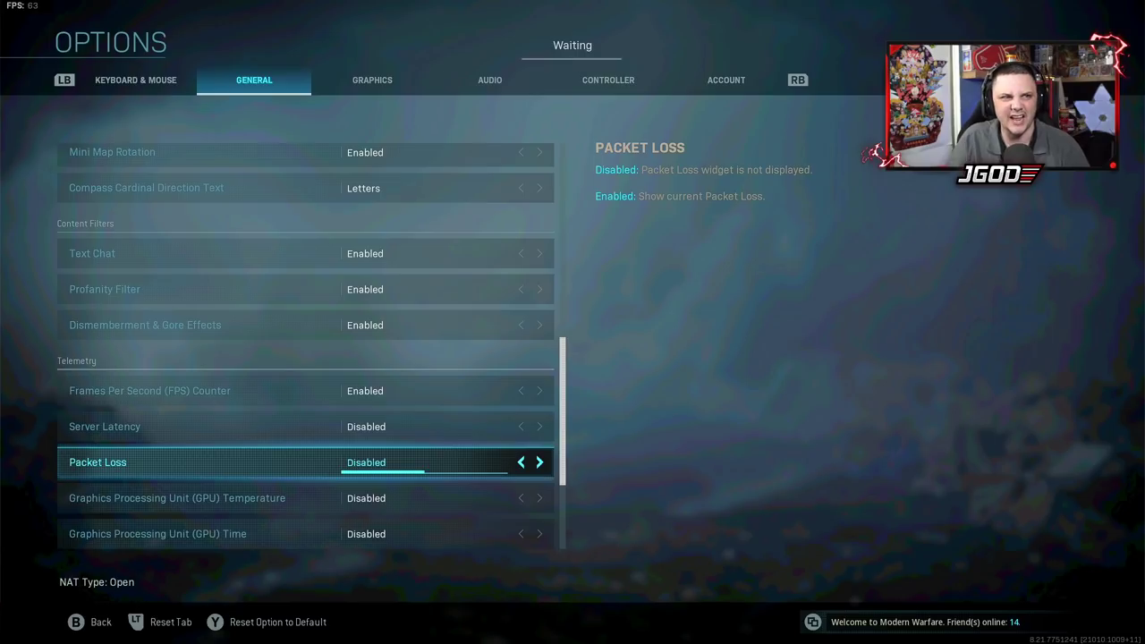
{"action": "key", "text": "Down"}
{"action": "key", "text": "Down"}
{"action": "key", "text": "Down"}
{"action": "key", "text": "Down"}
{"action": "key", "text": "Down"}
{"action": "key", "text": "Down"}
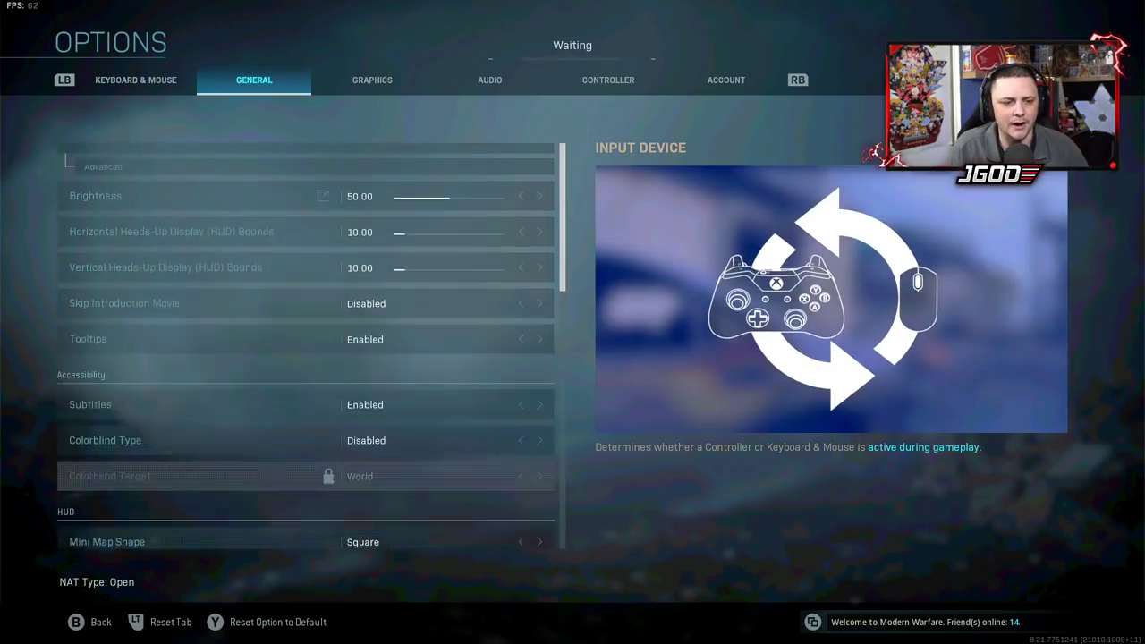
{"action": "key", "text": "Up"}
{"action": "key", "text": "Escape"}
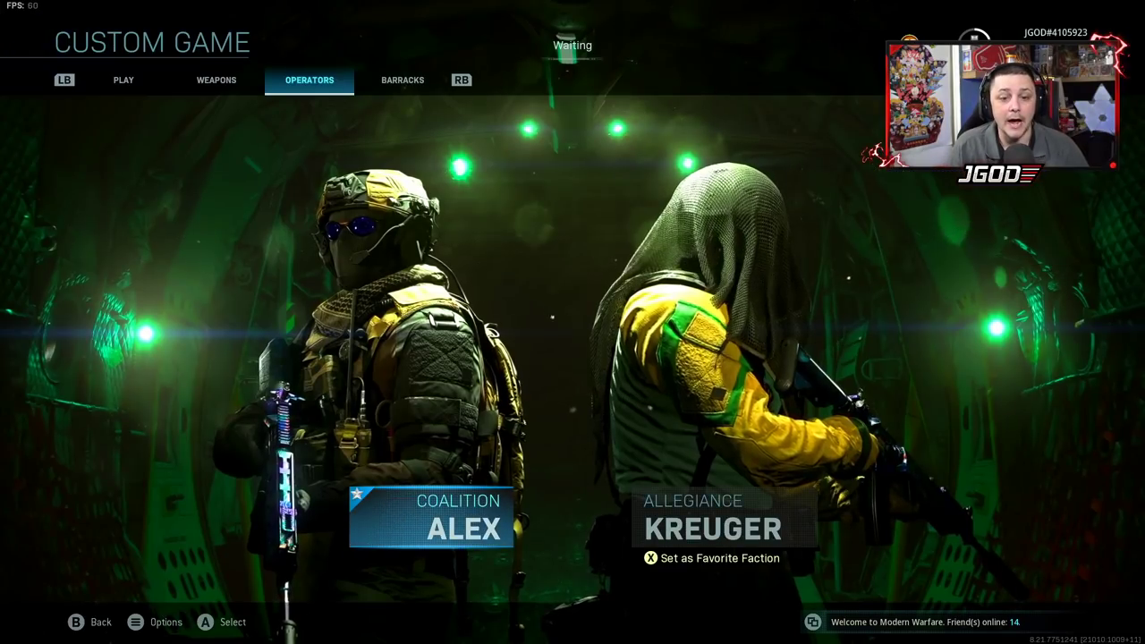
Switch to the Play options, look at Start DS Match and Game Setup, then back out.
{"action": "key", "text": "Escape"}
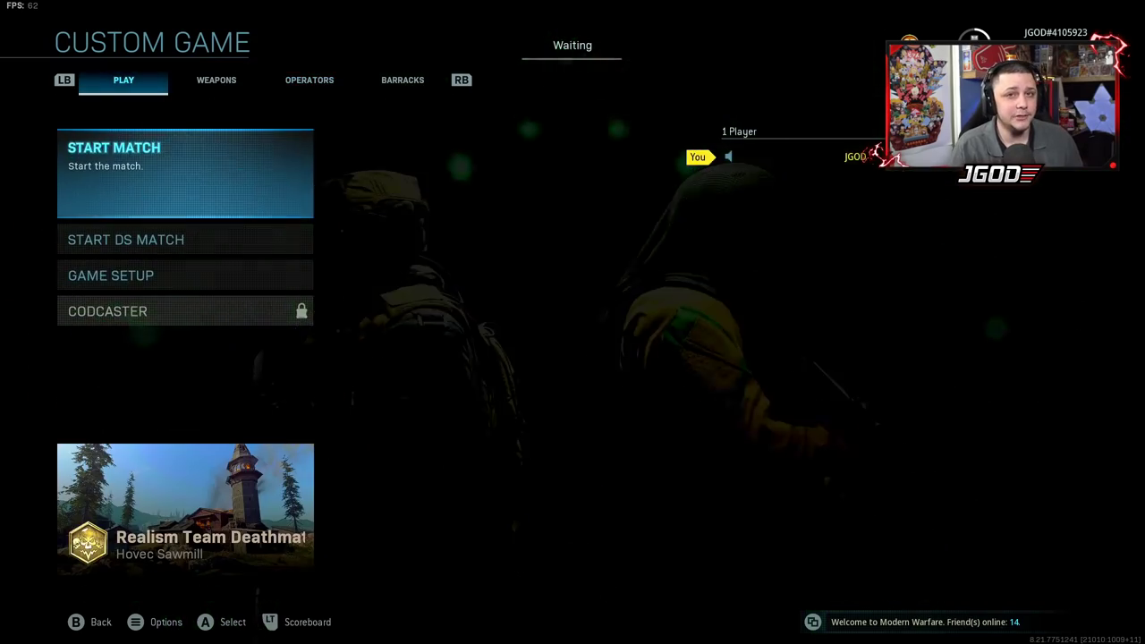
{"action": "key", "text": "Escape"}
{"action": "key", "text": "Escape"}
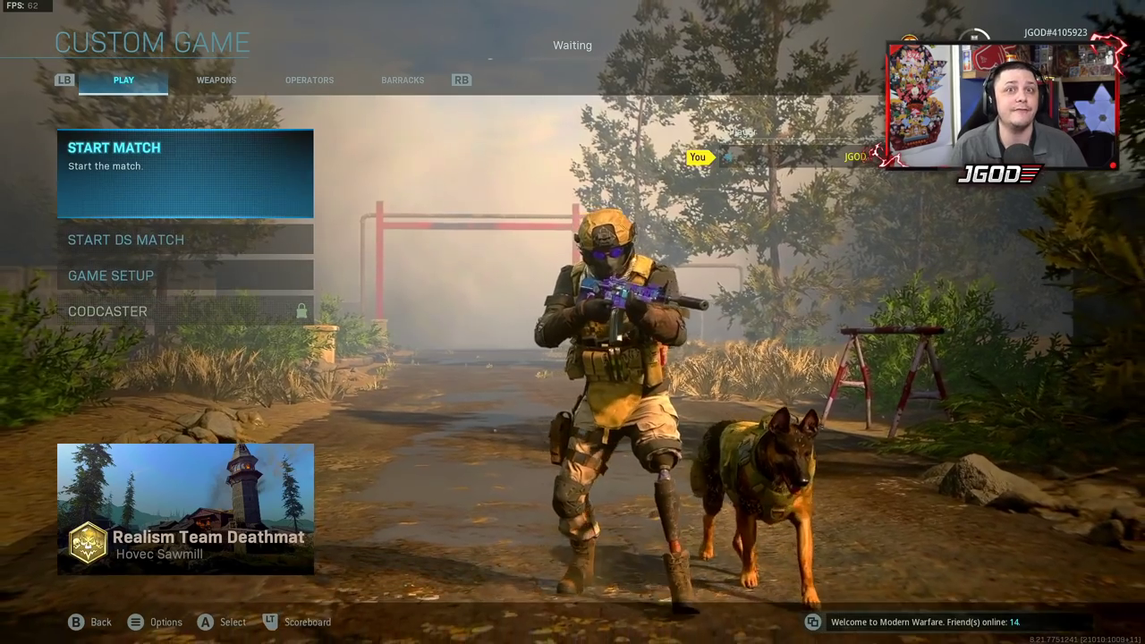
{"action": "key", "text": "Down"}
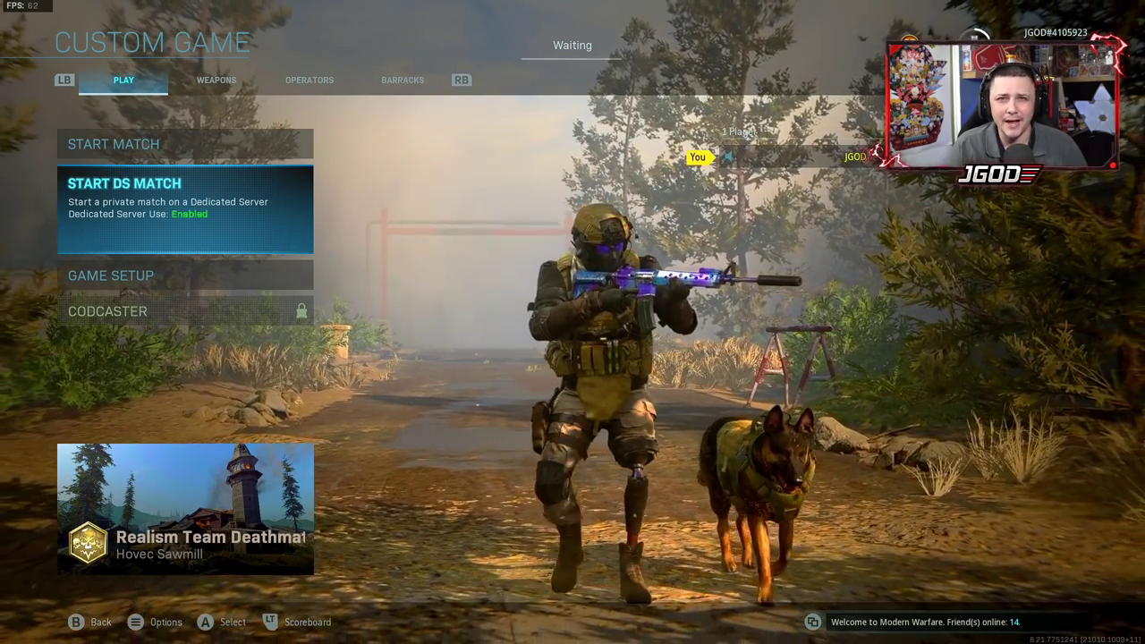
{"action": "key", "text": "Down"}
{"action": "key", "text": "Return"}
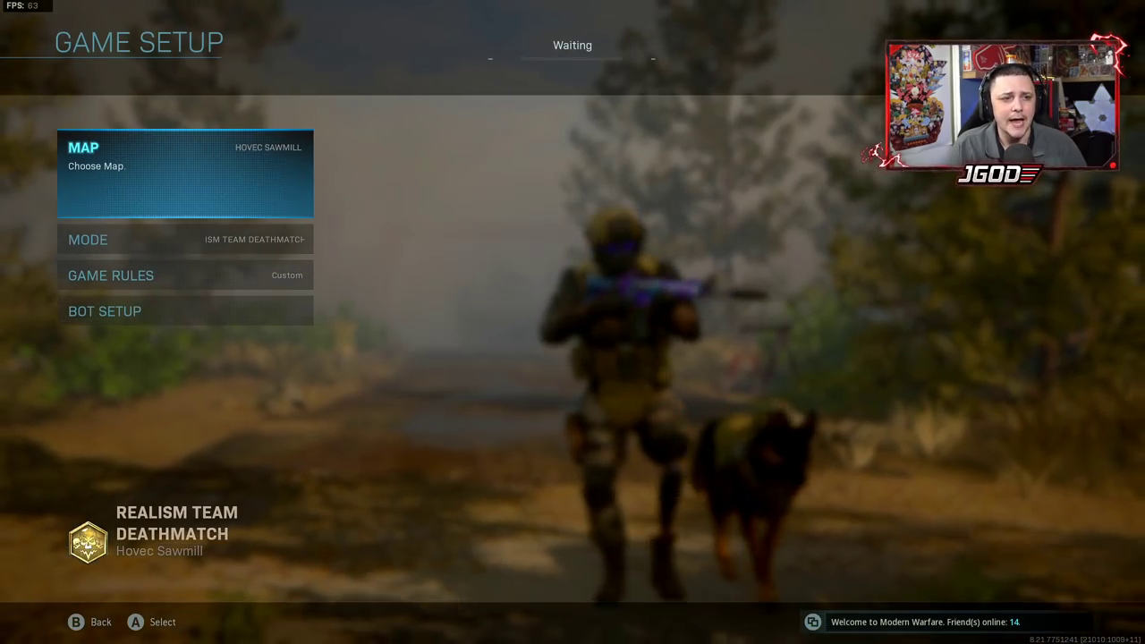
{"action": "key", "text": "Escape"}
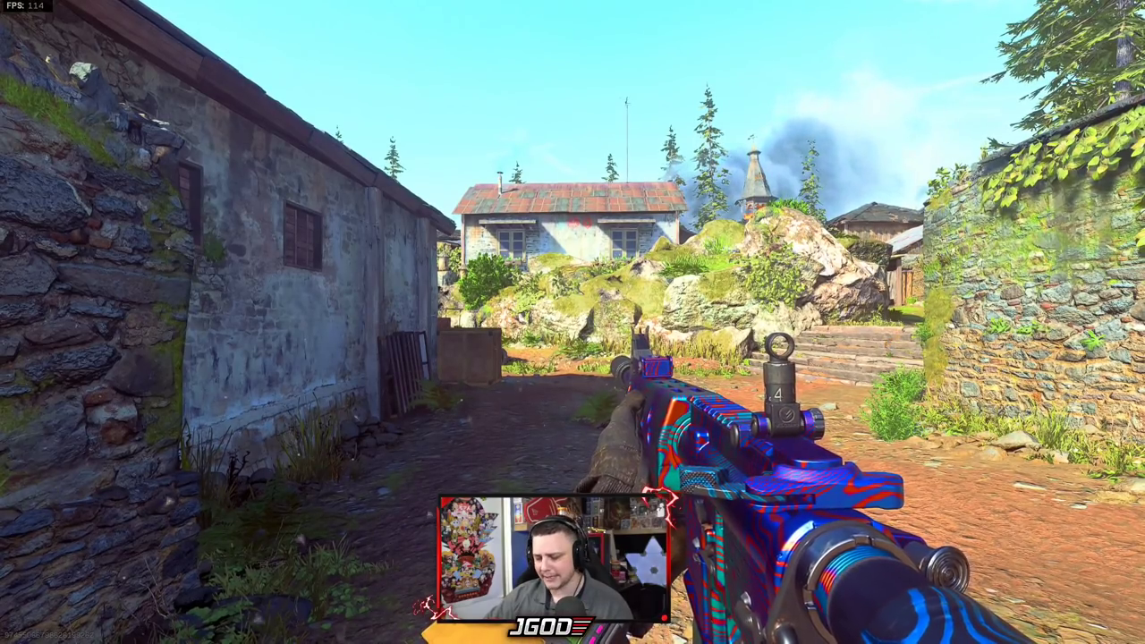
Bring up the GeForce Experience Game filter panel with Alt+Z and set the style to Off.
{"action": "key", "text": "alt+z"}
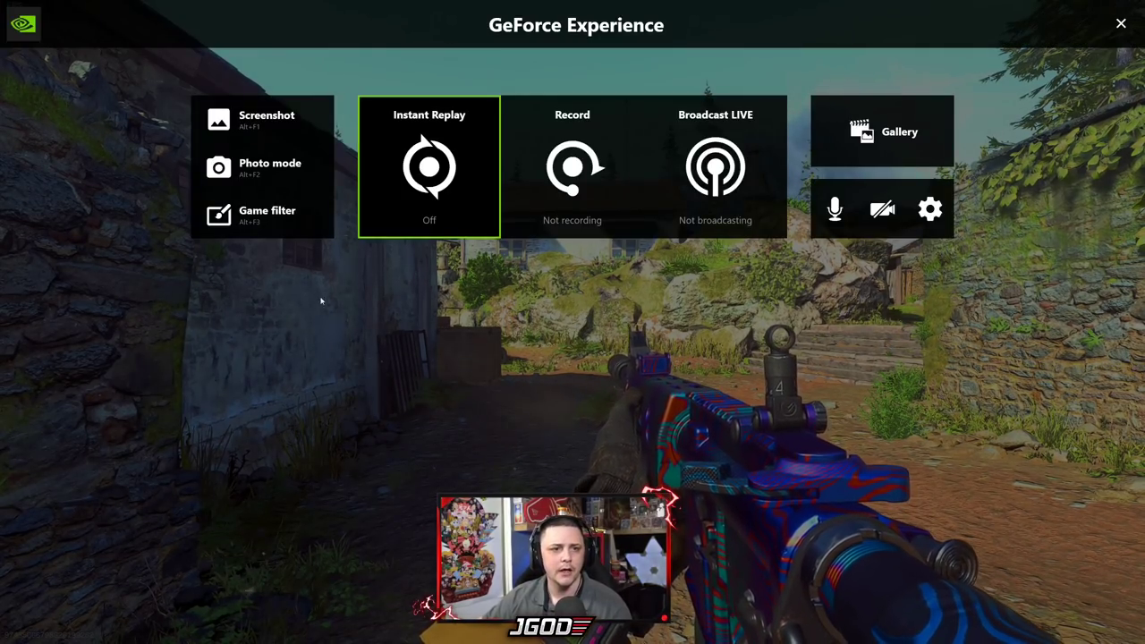
{"action": "left_click", "coordinate": [284, 217]}
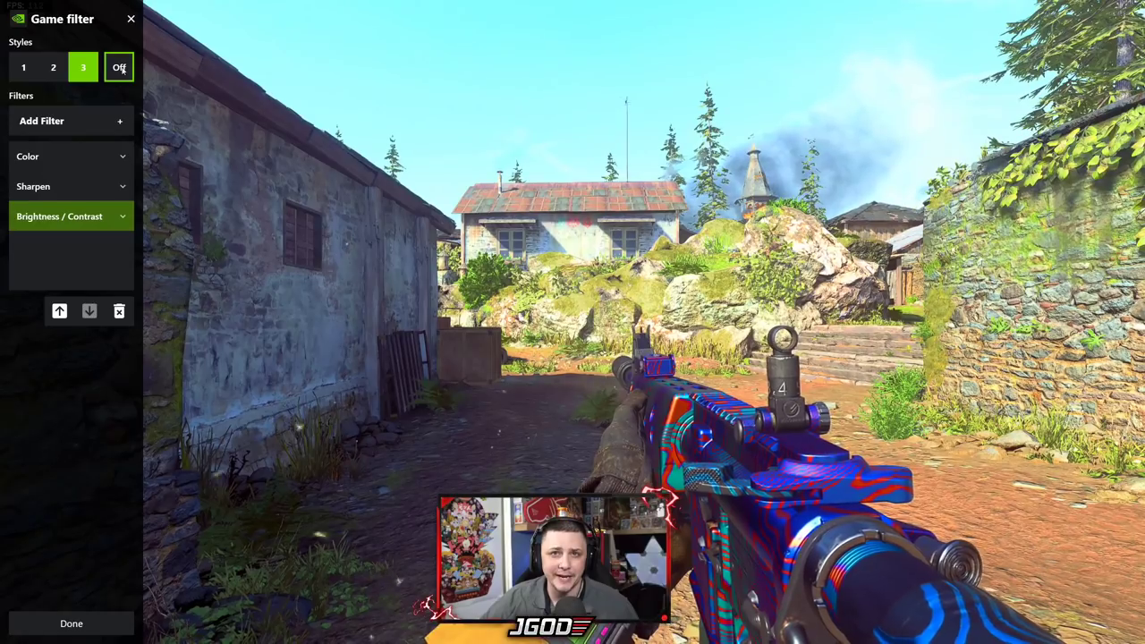
{"action": "left_click", "coordinate": [121, 70]}
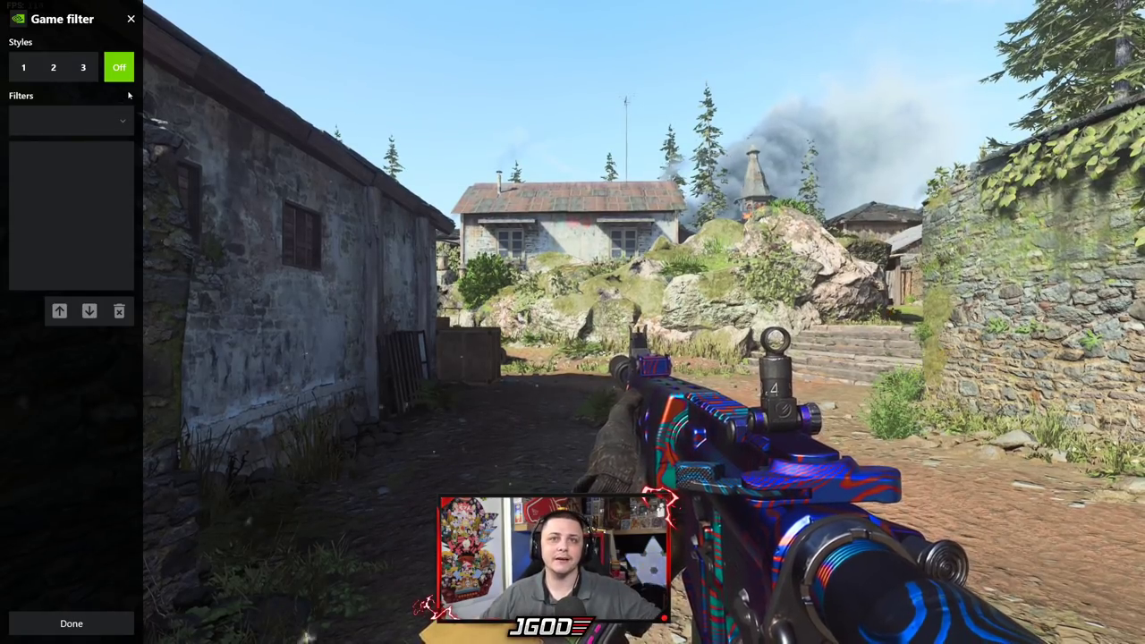
Re-enable filter style 3 and add a Splitscreen comparison filter.
{"action": "left_click", "coordinate": [83, 67]}
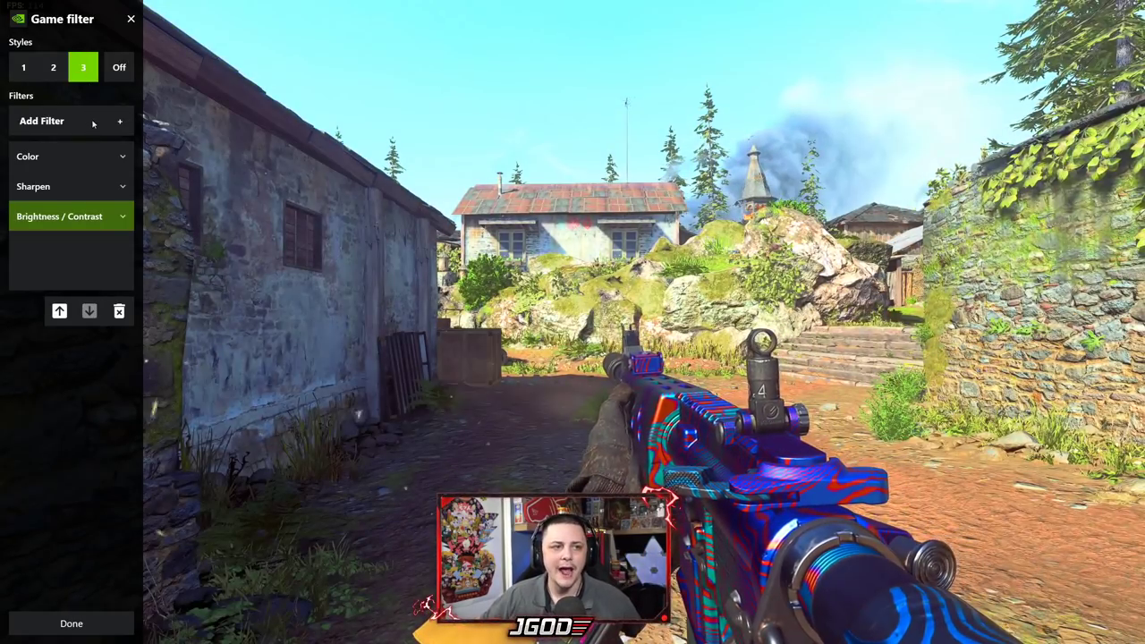
{"action": "left_click", "coordinate": [119, 121]}
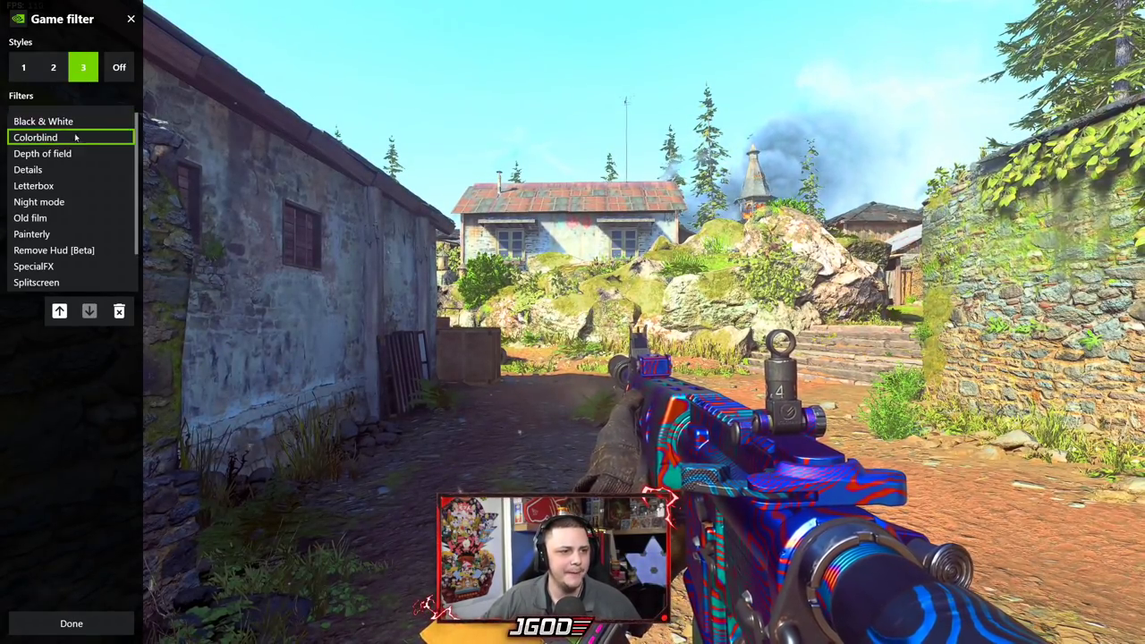
{"action": "left_click", "coordinate": [99, 263]}
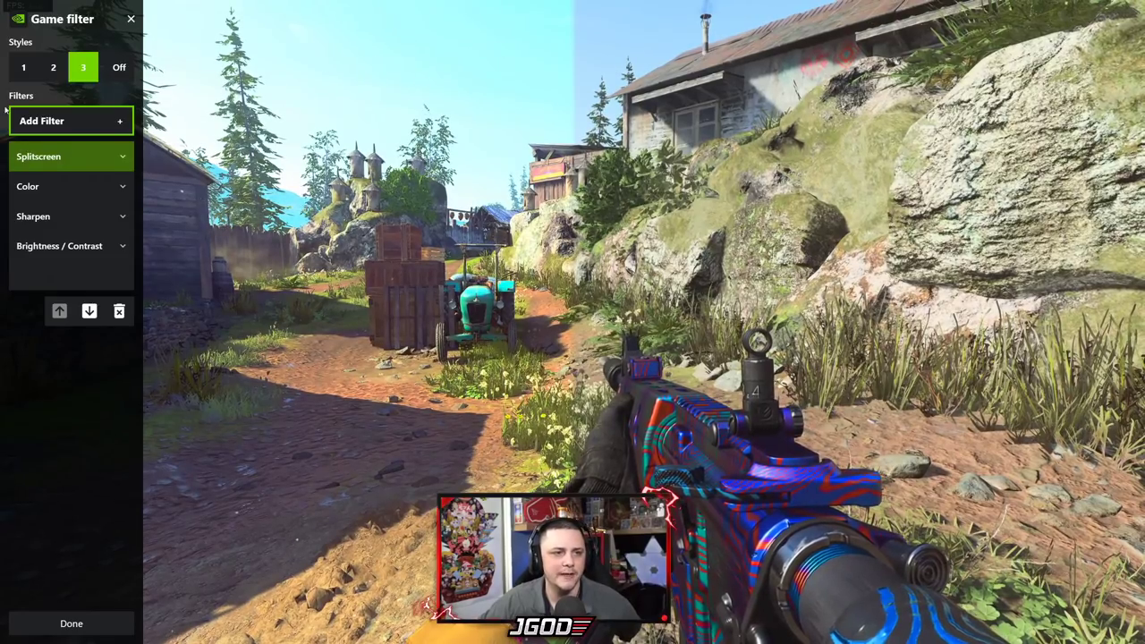
Drag the Splitscreen divider Position to compare before/after, then select the filter for removal.
{"action": "left_click", "coordinate": [117, 159]}
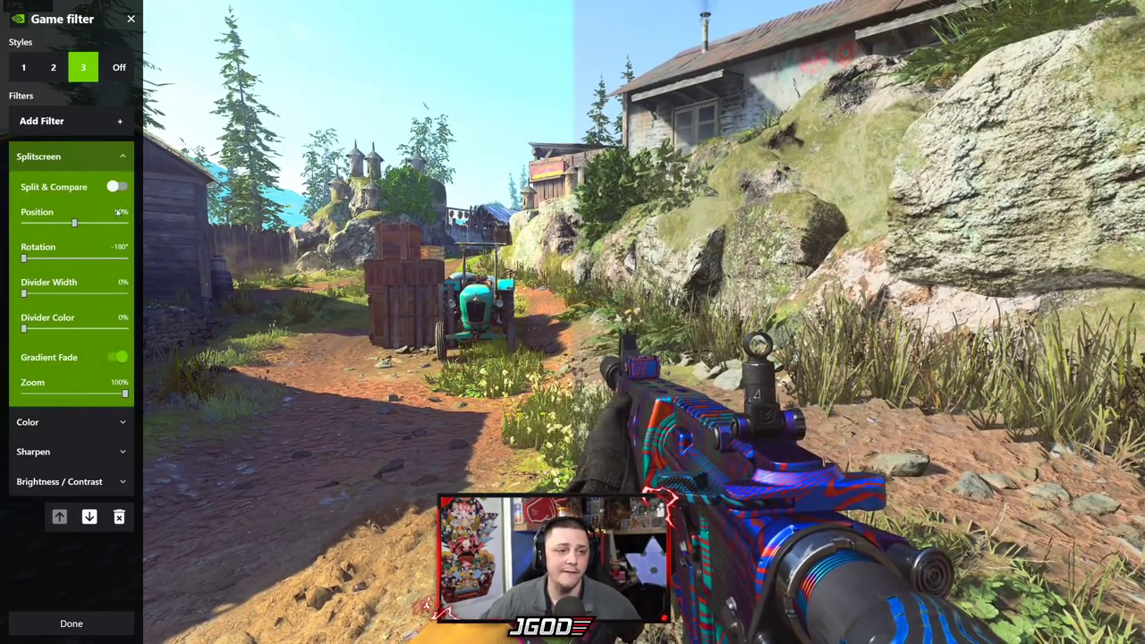
{"action": "mouse_move", "coordinate": [76, 223]}
{"action": "left_mouse_down"}
{"action": "mouse_move", "coordinate": [94, 224]}
{"action": "mouse_move", "coordinate": [31, 221]}
{"action": "mouse_move", "coordinate": [107, 221]}
{"action": "mouse_move", "coordinate": [63, 223]}
{"action": "mouse_move", "coordinate": [75, 223]}
{"action": "left_mouse_up"}
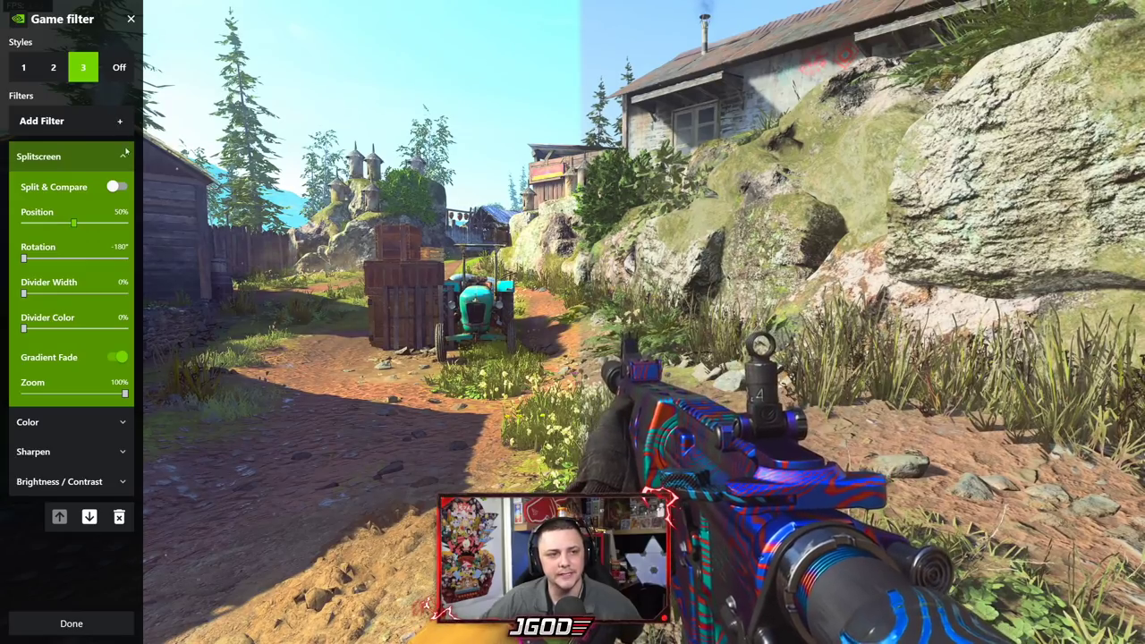
{"action": "left_click", "coordinate": [120, 157]}
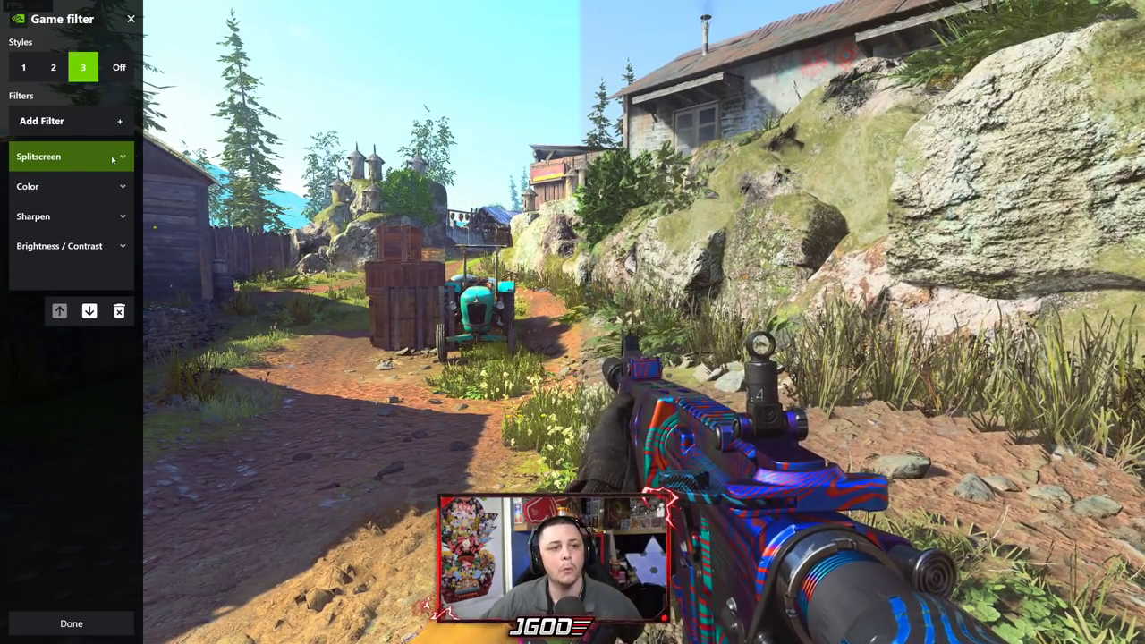
{"action": "left_click", "coordinate": [112, 158]}
Delete the Splitscreen filter, inspect Color, and adjust Sharpen's Ignore Film Grain.
{"action": "left_click", "coordinate": [119, 520]}
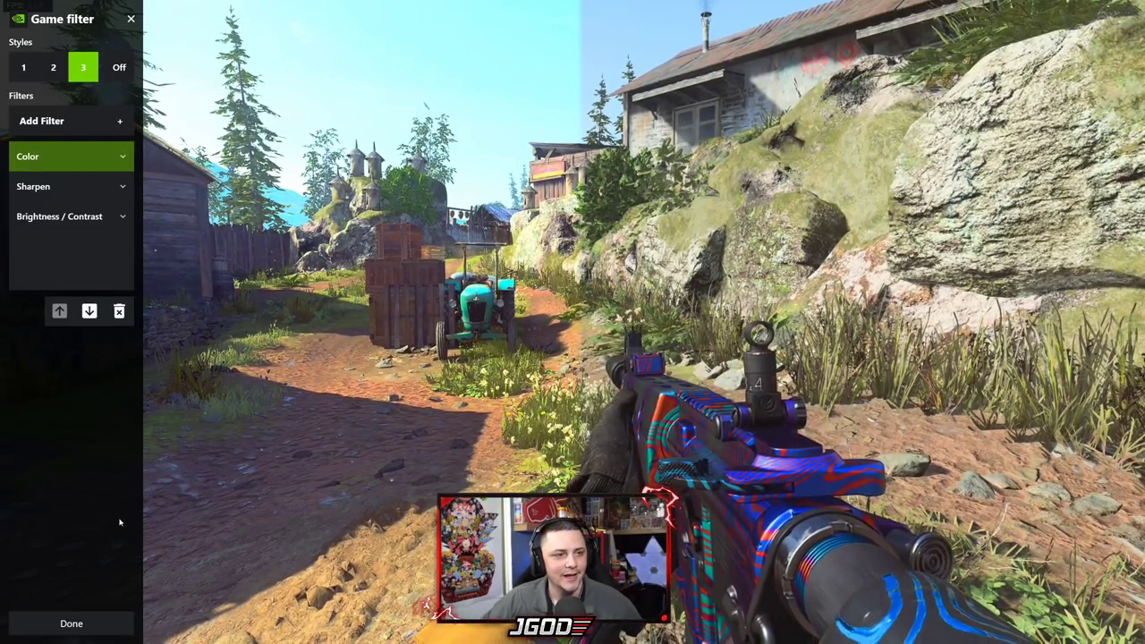
{"action": "left_click", "coordinate": [125, 158]}
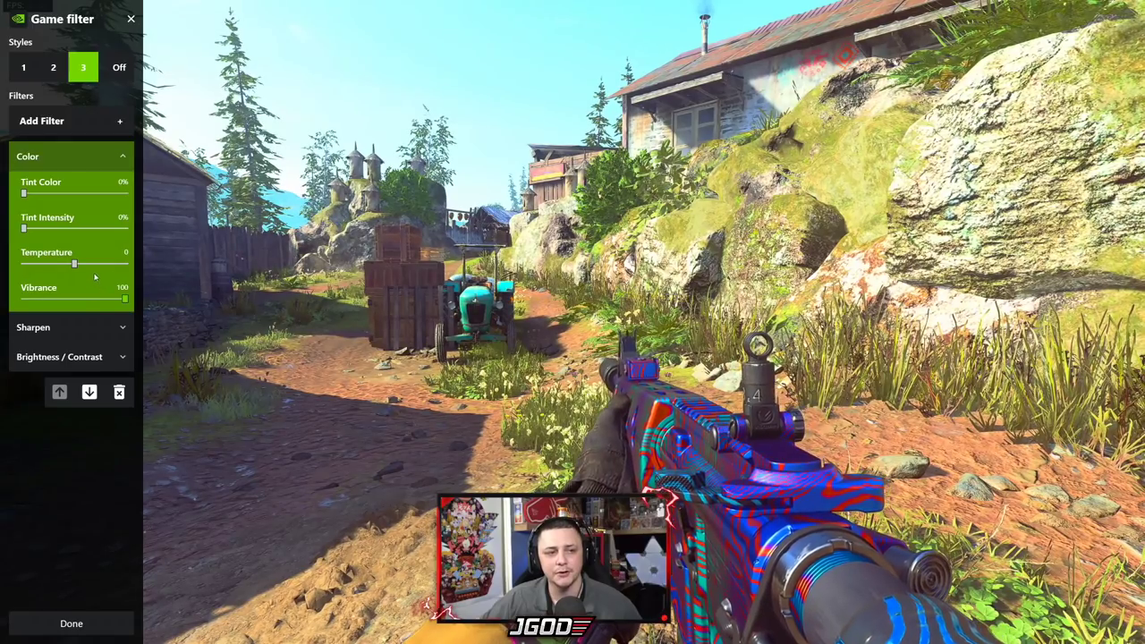
{"action": "left_click", "coordinate": [125, 158]}
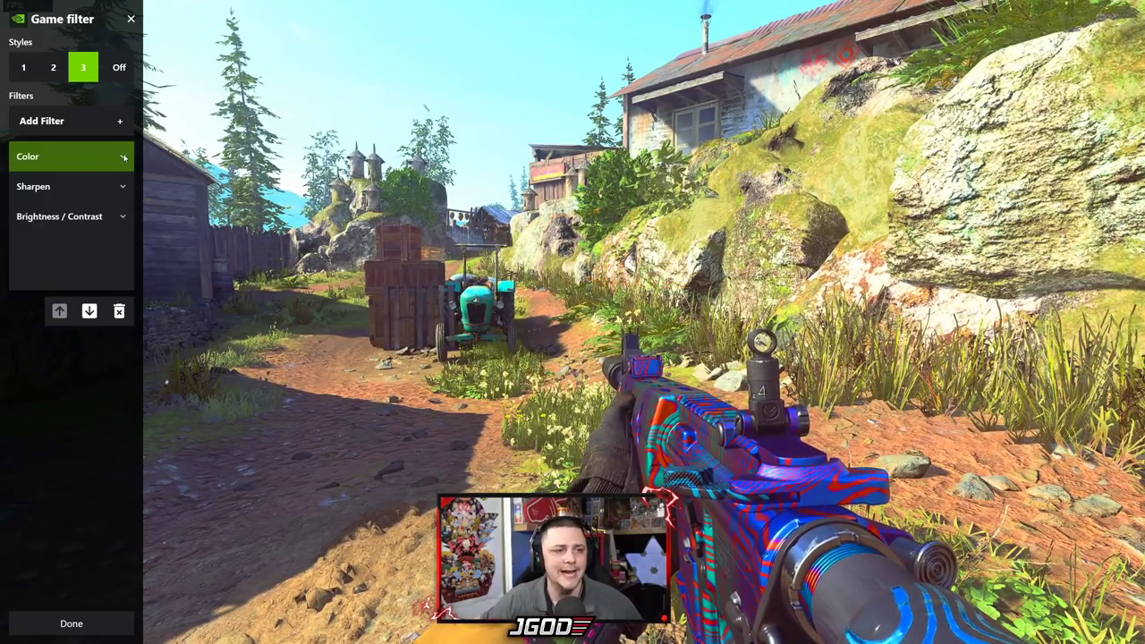
{"action": "left_click", "coordinate": [123, 186]}
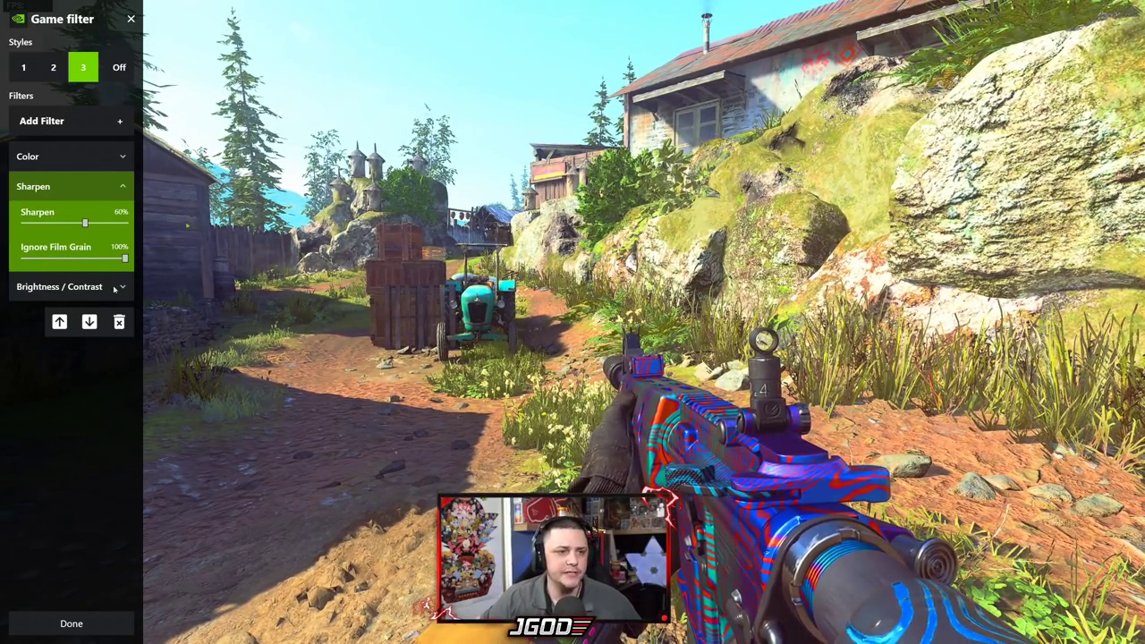
{"action": "mouse_move", "coordinate": [125, 259]}
{"action": "left_mouse_down"}
{"action": "mouse_move", "coordinate": [20, 259]}
{"action": "mouse_move", "coordinate": [124, 258]}
{"action": "left_mouse_up"}
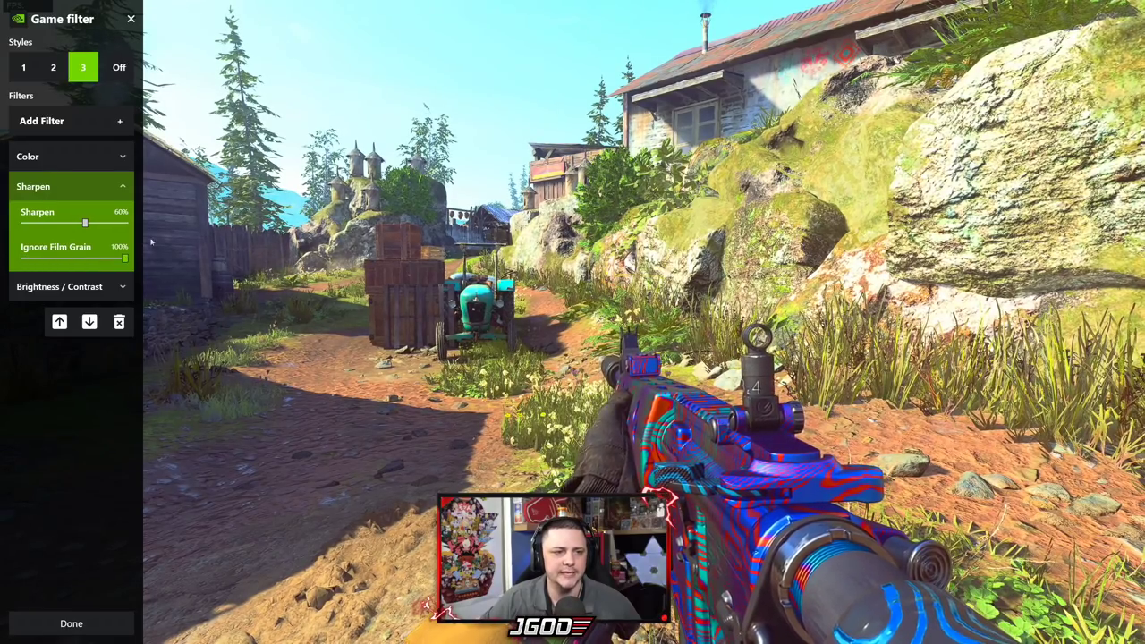
{"action": "left_click", "coordinate": [122, 186]}
Inspect the Brightness / Contrast settings, then switch the game filter Off to compare.
{"action": "left_click", "coordinate": [124, 217]}
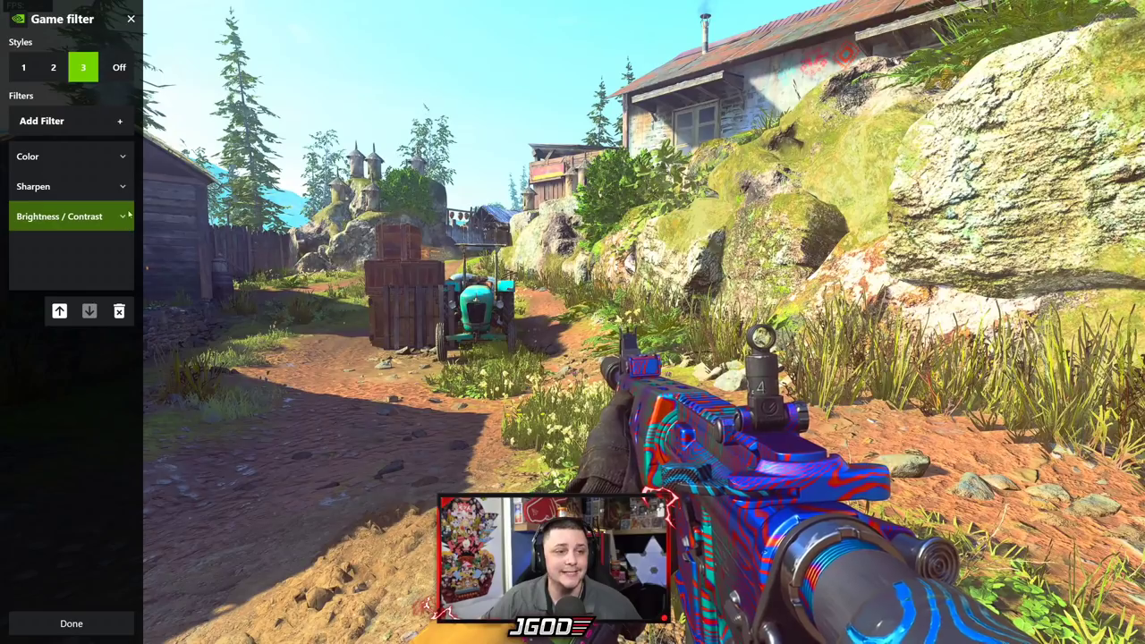
{"action": "left_click", "coordinate": [122, 217]}
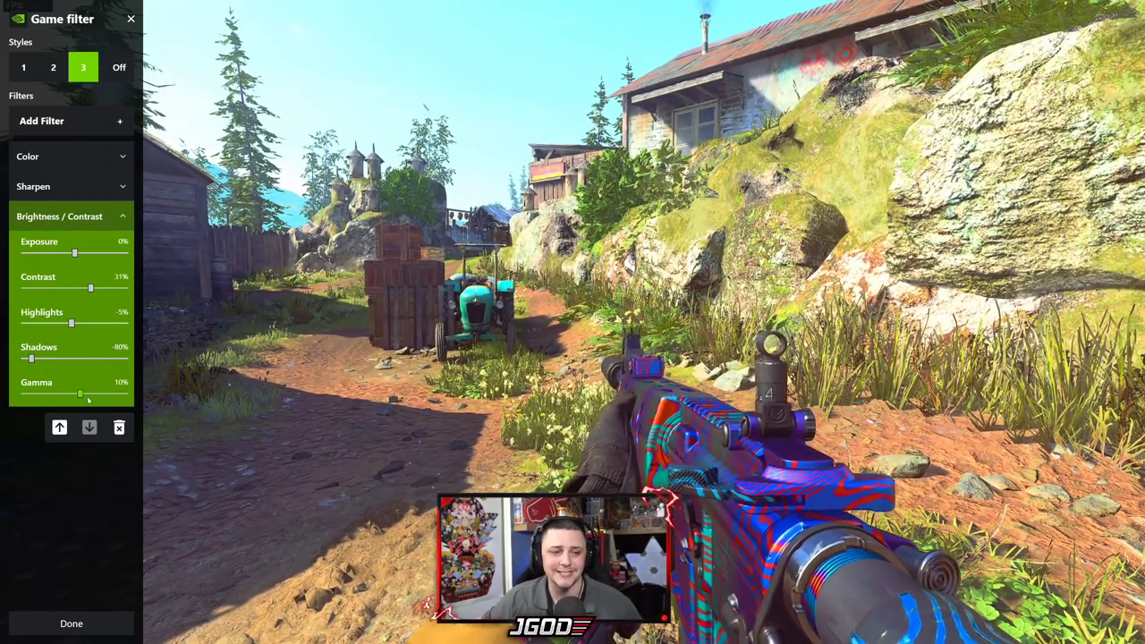
{"action": "left_click", "coordinate": [119, 68]}
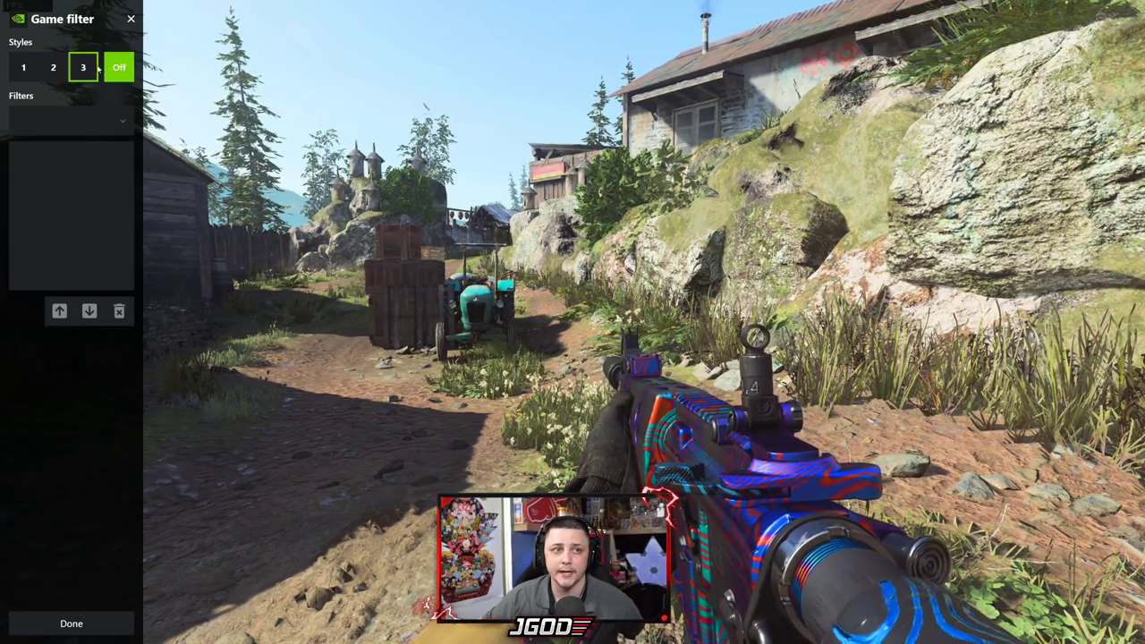
Switch filter style 3 back on to restore Color, Sharpen and Brightness/Contrast filters.
{"action": "left_click", "coordinate": [92, 68]}
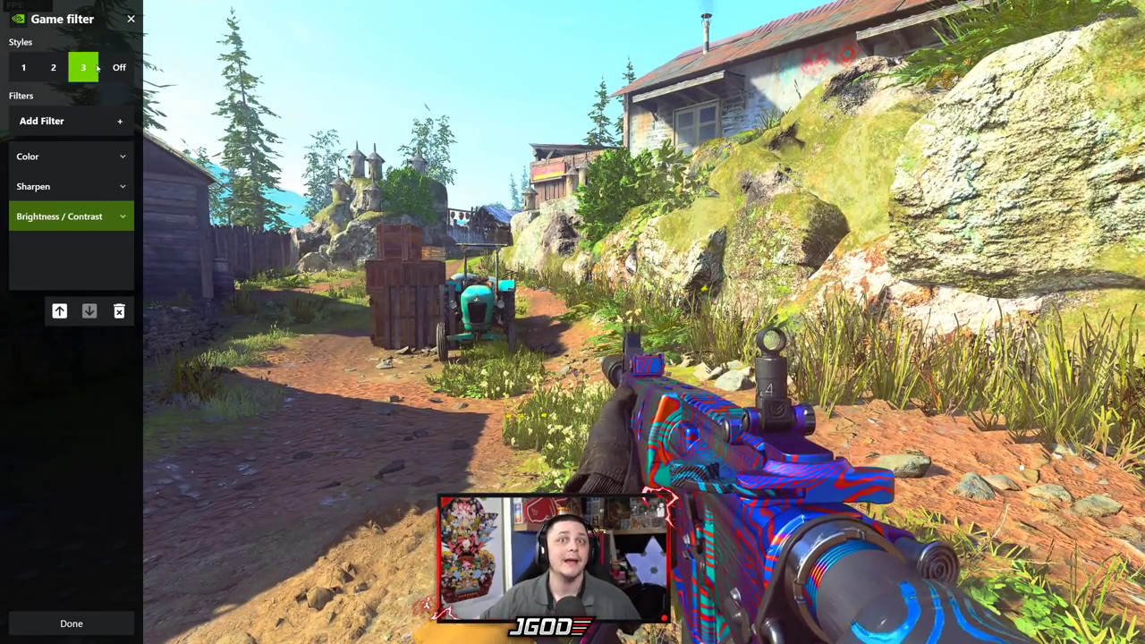